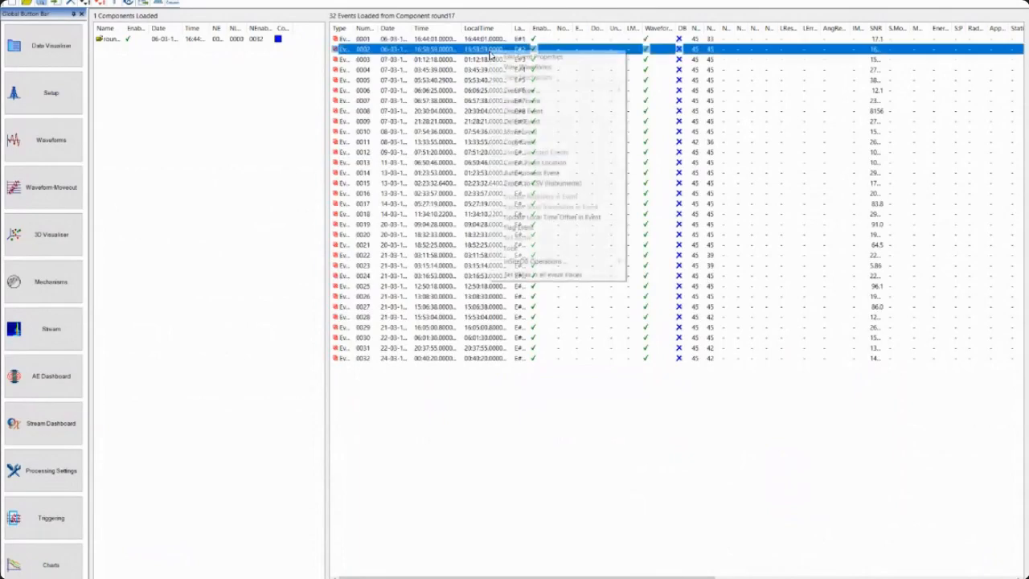
# Open the waveforms of event 0002 and show them as separate traces for each instrument
pyautogui.click(502, 66)
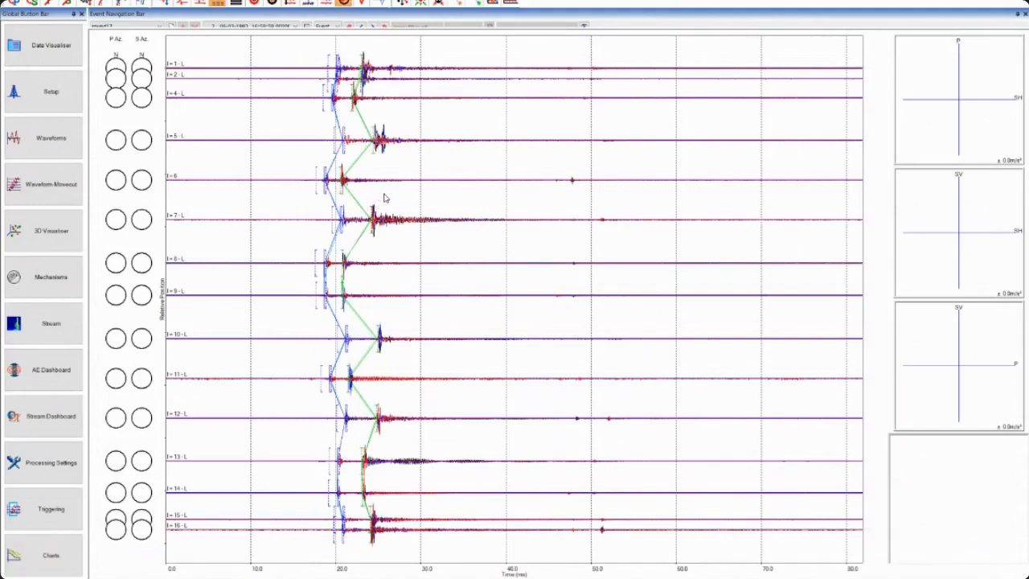
pyautogui.click(52, 142)
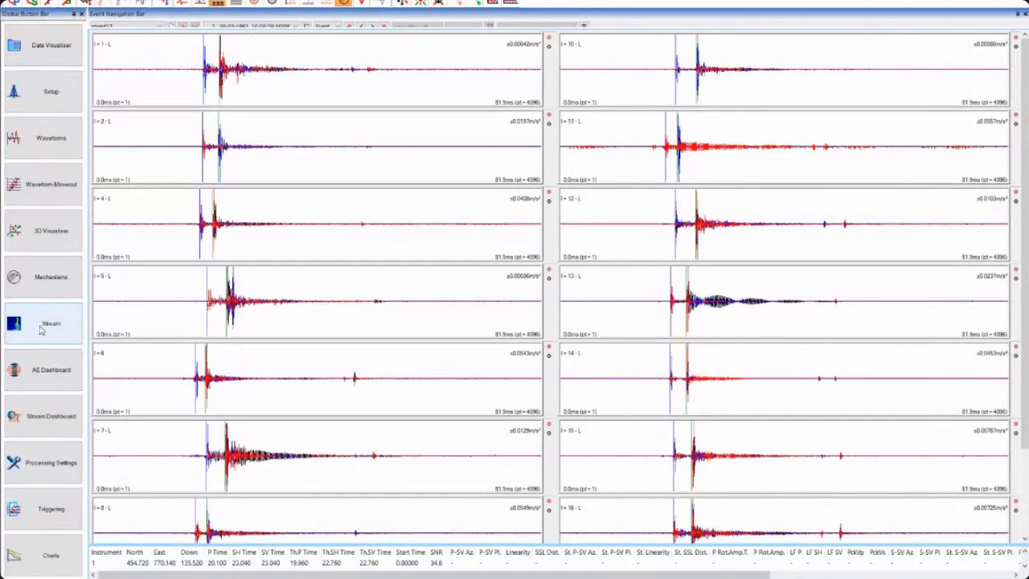
# Examine the tunnel mesh, surrounding sensors and search grid box in 3D from several angles
pyautogui.click(36, 233)
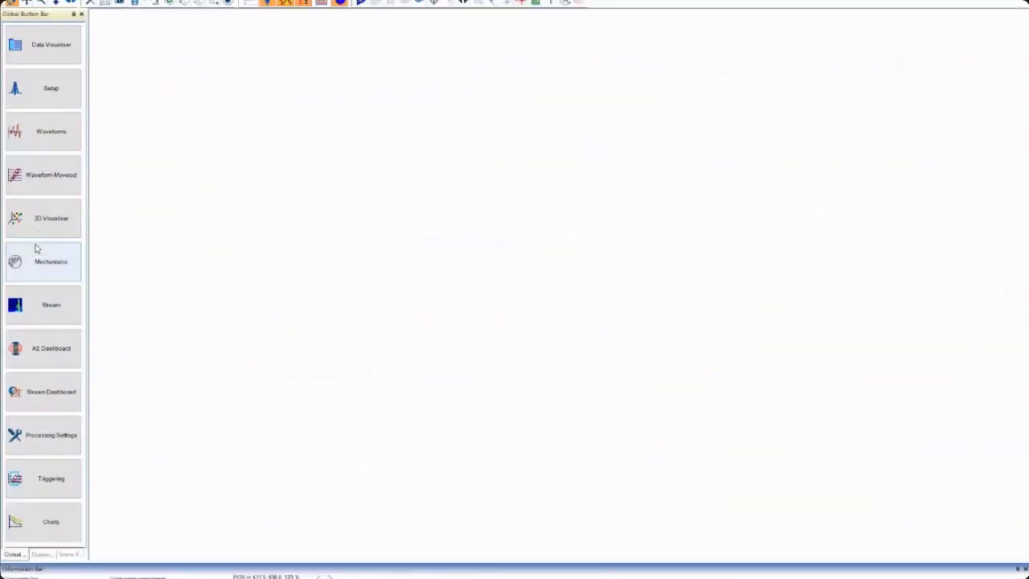
pyautogui.scroll(-2, 617, 367)
pyautogui.moveTo(617, 366); pyautogui.dragTo(507, 150)
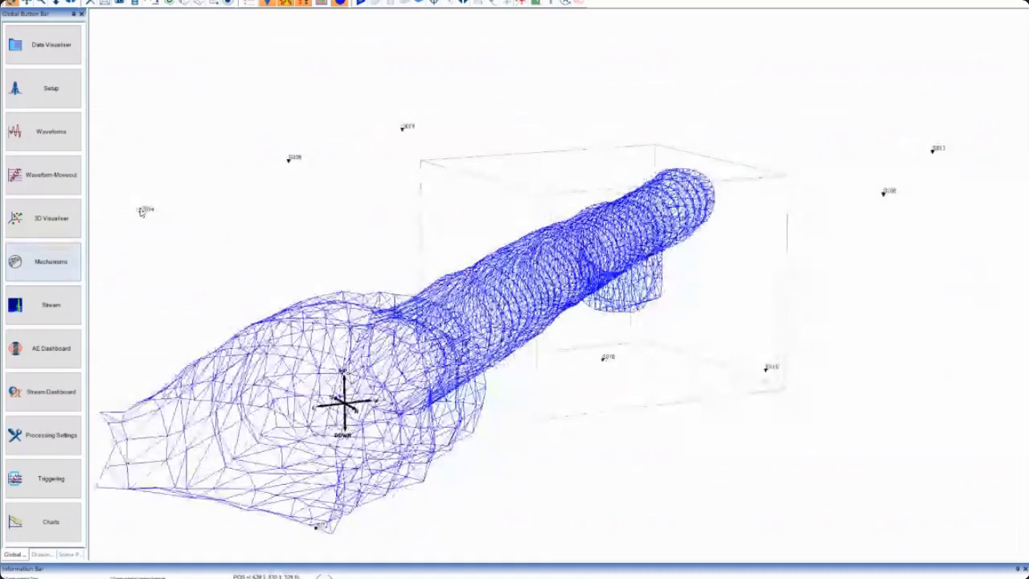
pyautogui.moveTo(756, 151); pyautogui.dragTo(792, 288)
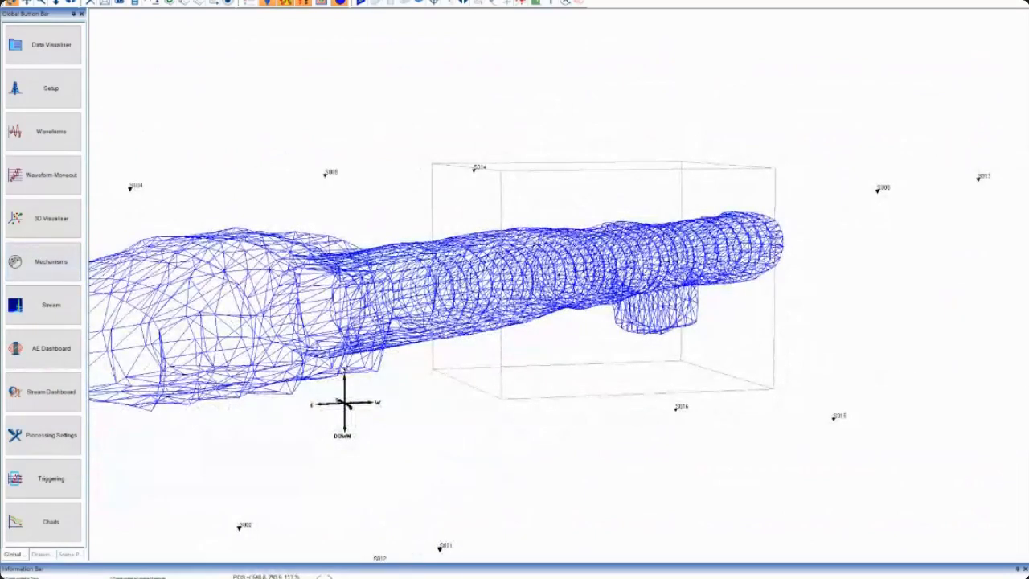
pyautogui.moveTo(510, 347); pyautogui.dragTo(595, 263)
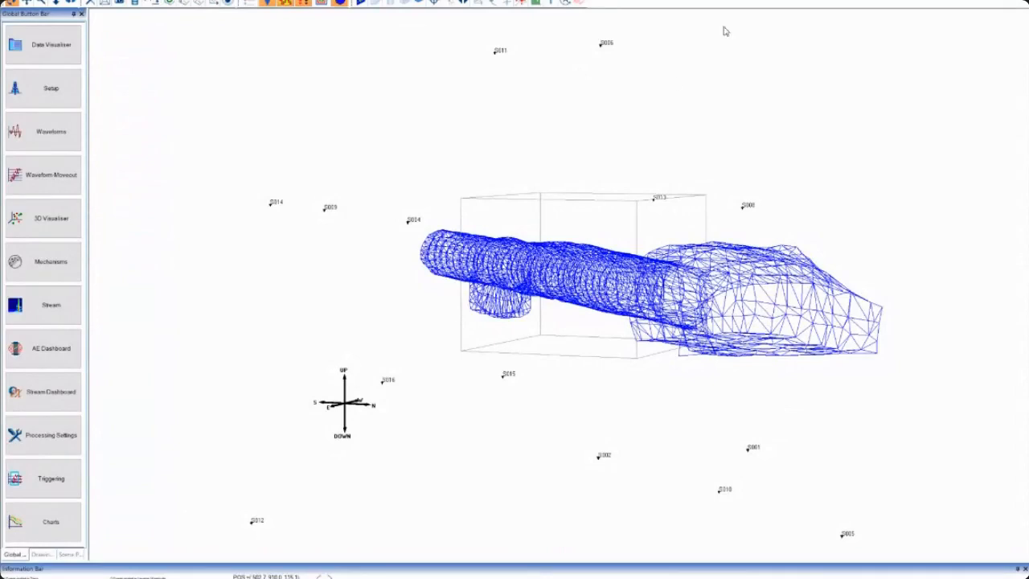
pyautogui.moveTo(661, 239); pyautogui.dragTo(643, 366)
pyautogui.scroll(3, 683, 234)
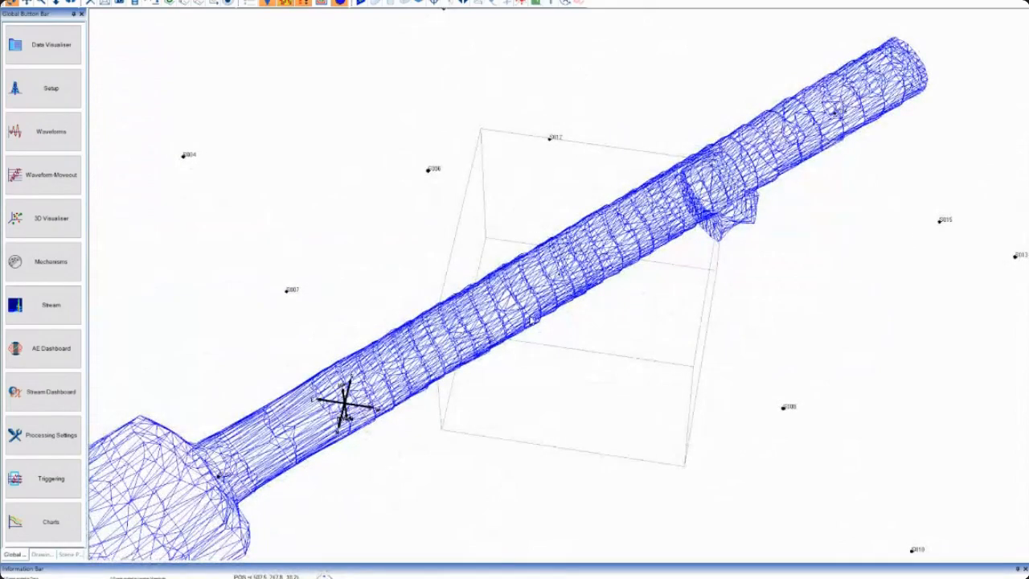
pyautogui.moveTo(643, 410); pyautogui.dragTo(647, 216)
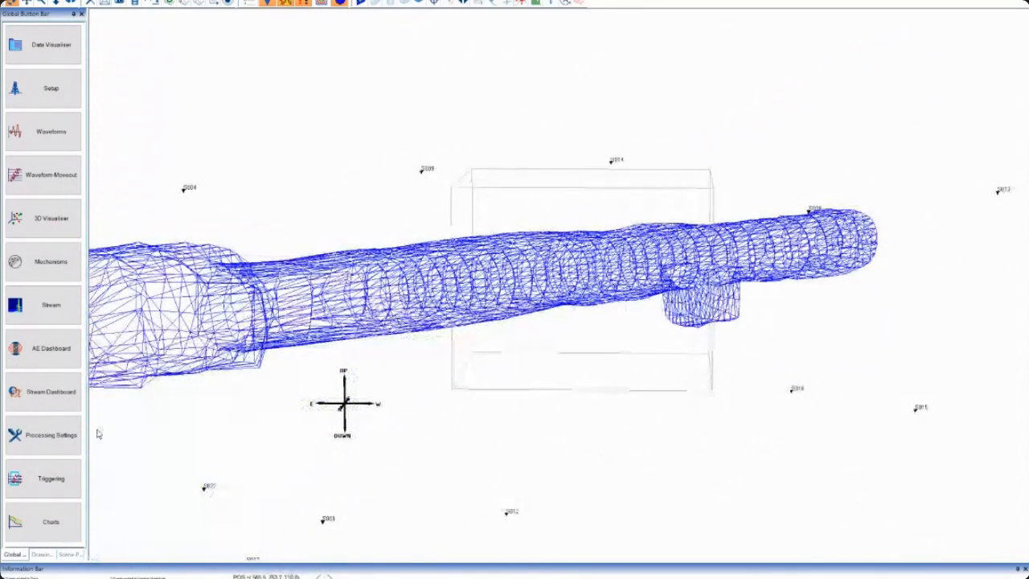
# Configure the locator with Collapsing Grid Search, a Homogeneous Isotropic velocity structure and a minimum of 4 P-wave arrivals
pyautogui.click(49, 439)
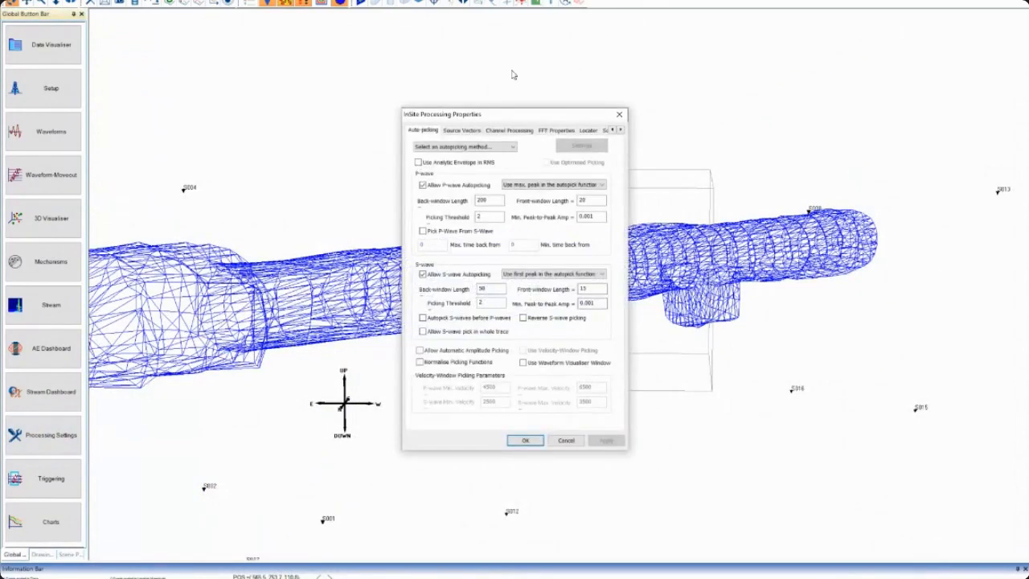
pyautogui.click(591, 130)
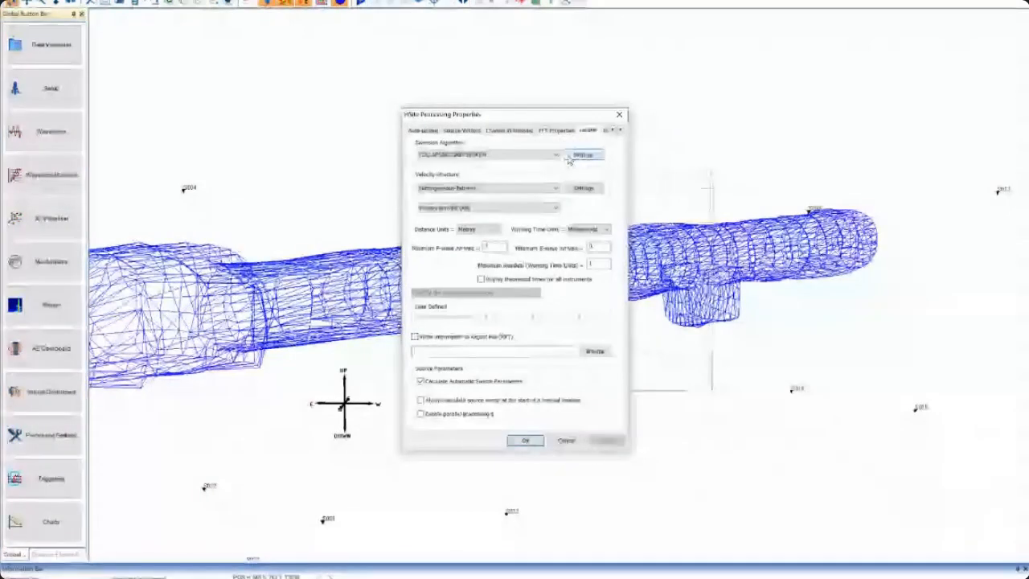
pyautogui.click(554, 156)
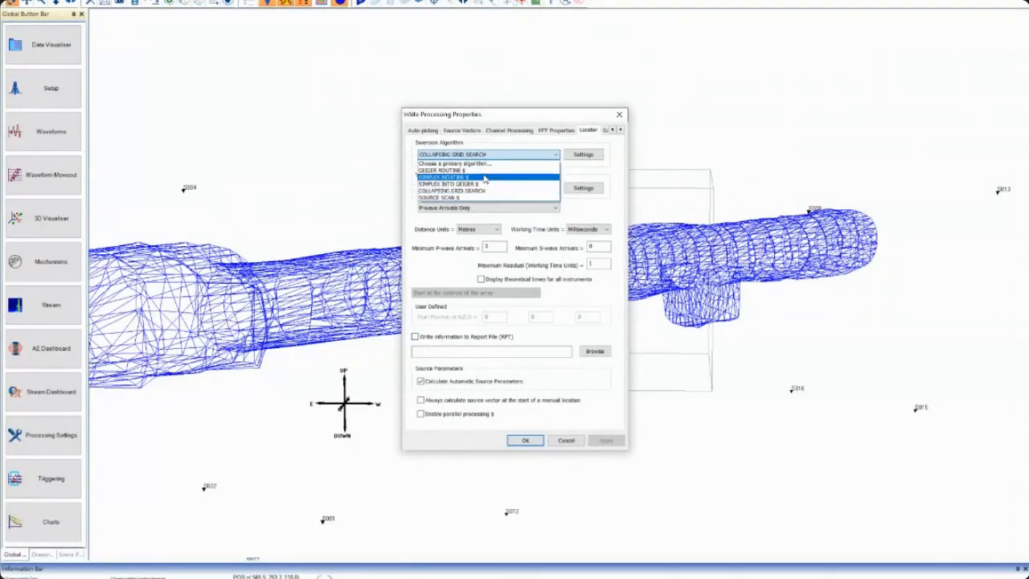
pyautogui.click(487, 191)
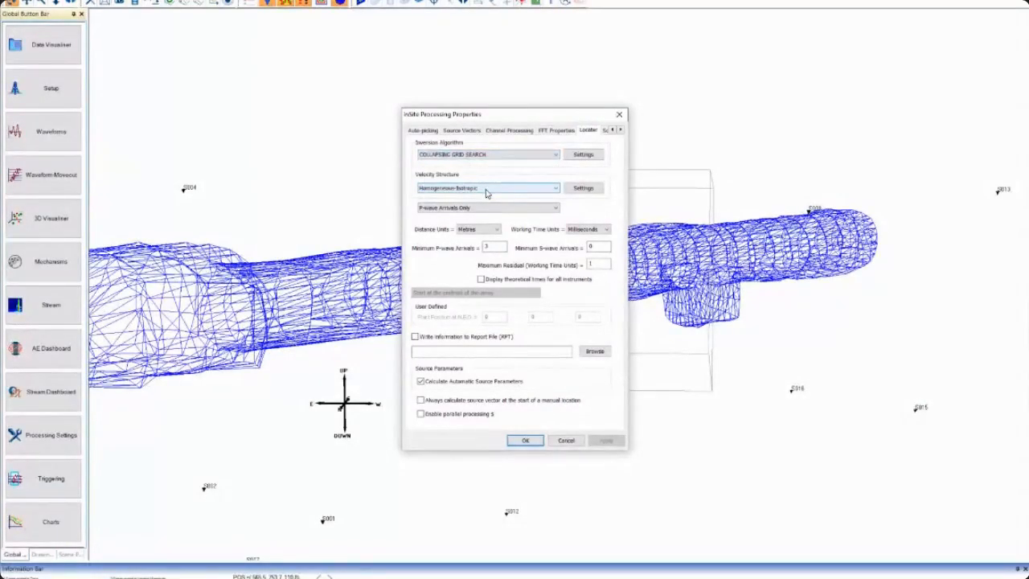
pyautogui.click(531, 192)
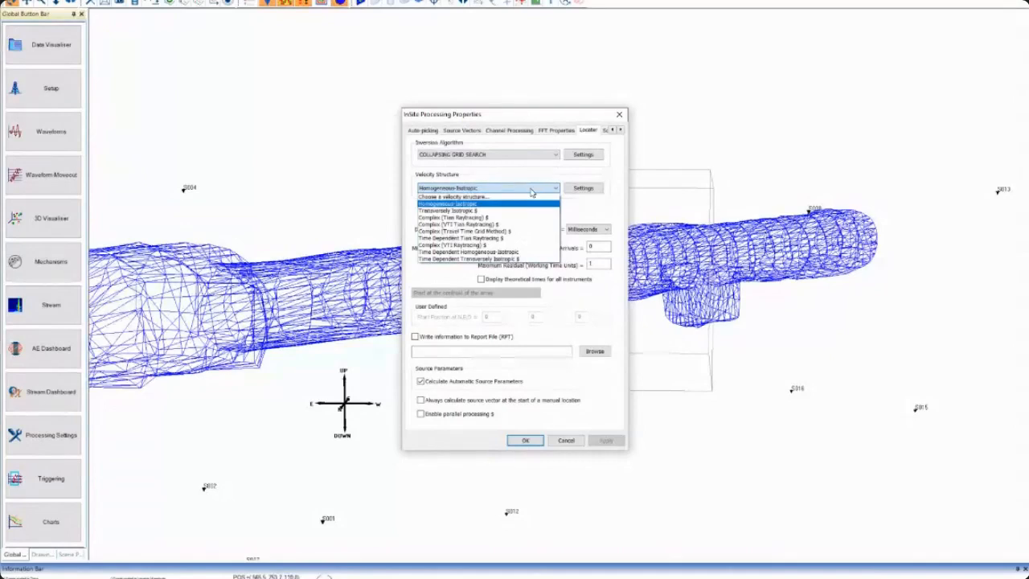
pyautogui.click(480, 205)
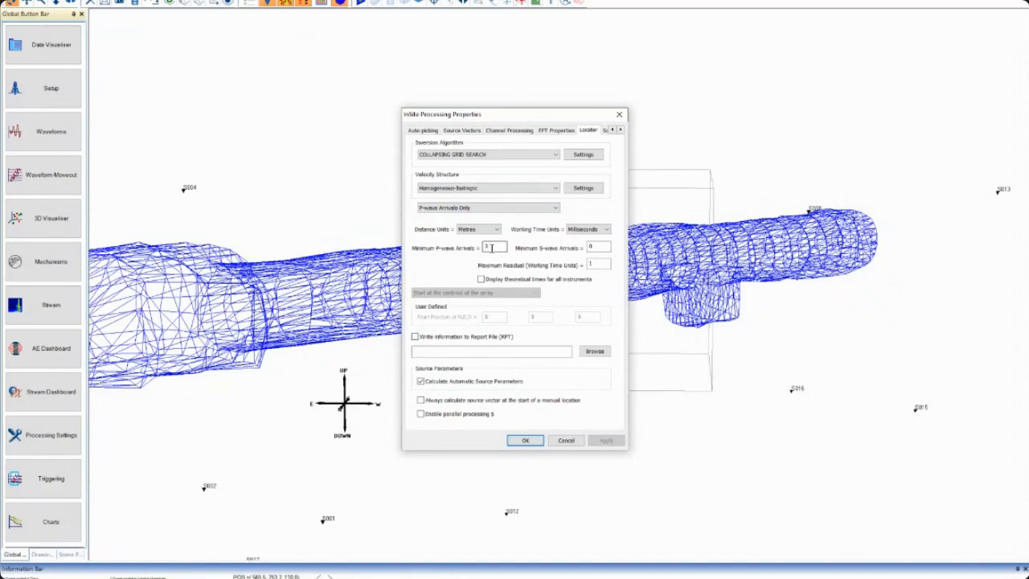
pyautogui.doubleClick(492, 248)
pyautogui.write('4')
pyautogui.click(592, 264)
pyautogui.doubleClick(590, 263)
# Check the grid search settings and the medium velocity properties, and accept the processing properties
pyautogui.click(584, 155)
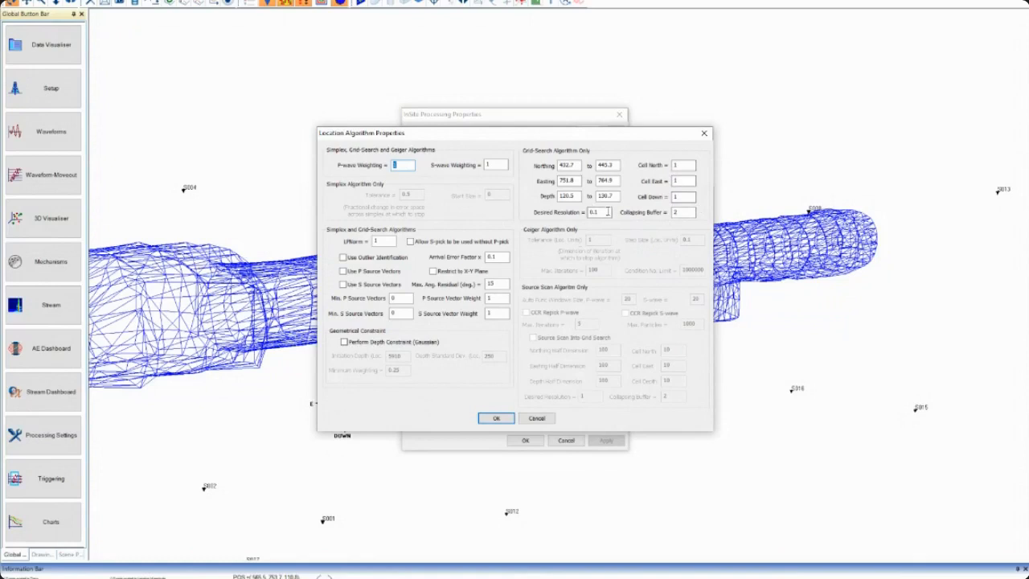
pyautogui.click(499, 419)
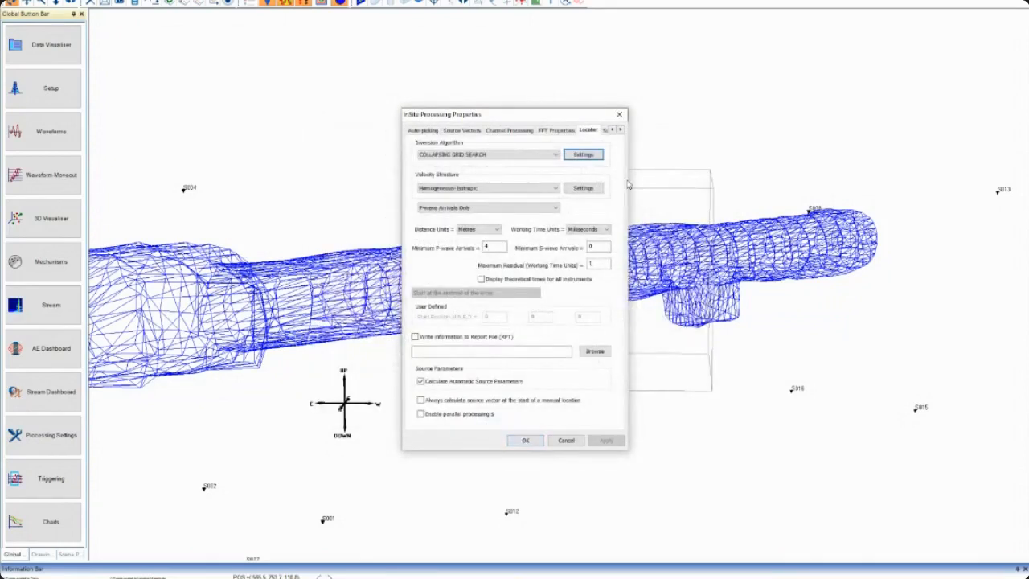
pyautogui.click(599, 193)
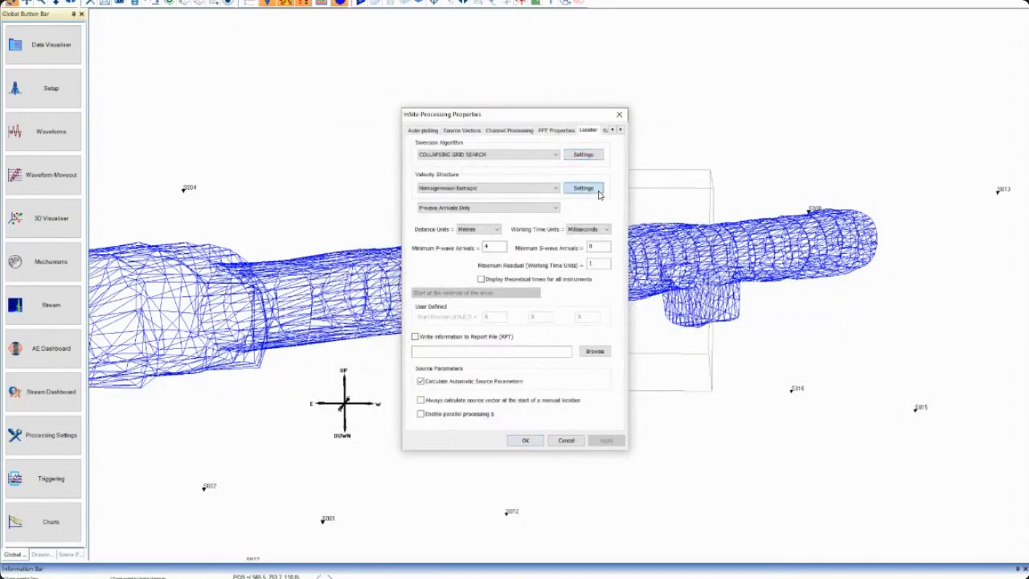
pyautogui.moveTo(561, 176); pyautogui.dragTo(830, 216)
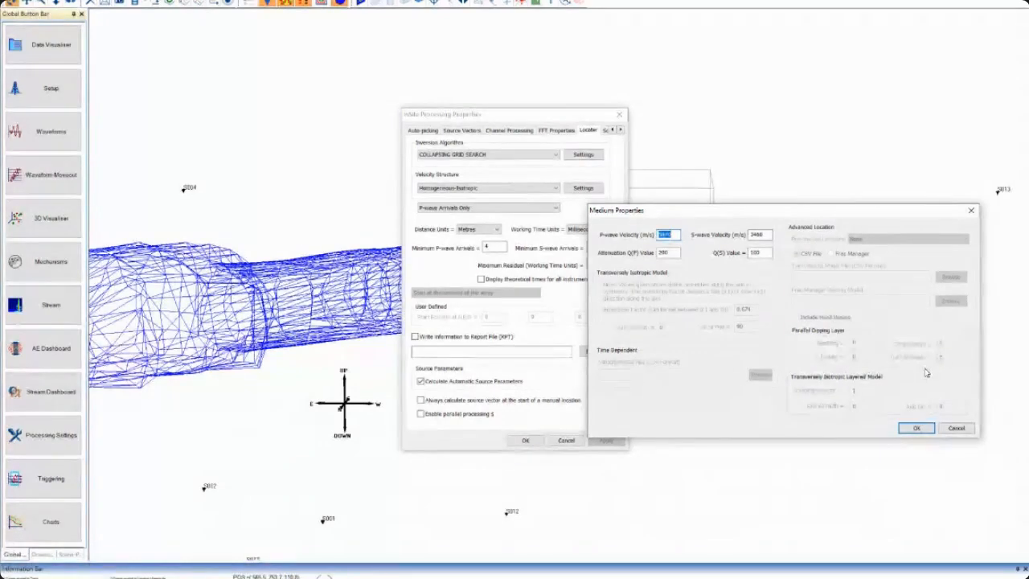
pyautogui.click(971, 210)
pyautogui.click(517, 442)
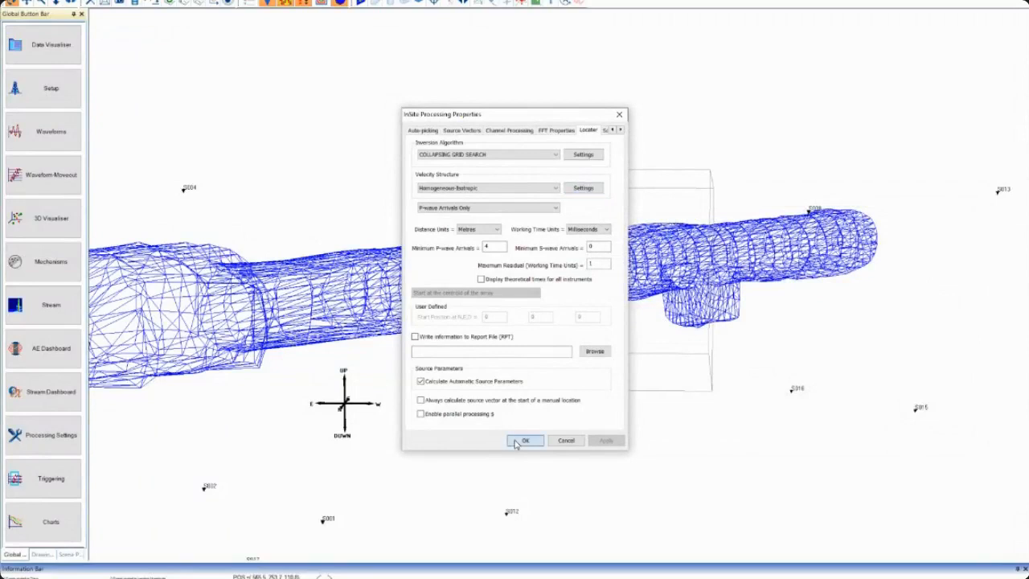
# Locate event 0002 from its arrival picks and read through the location results report
pyautogui.click(62, 140)
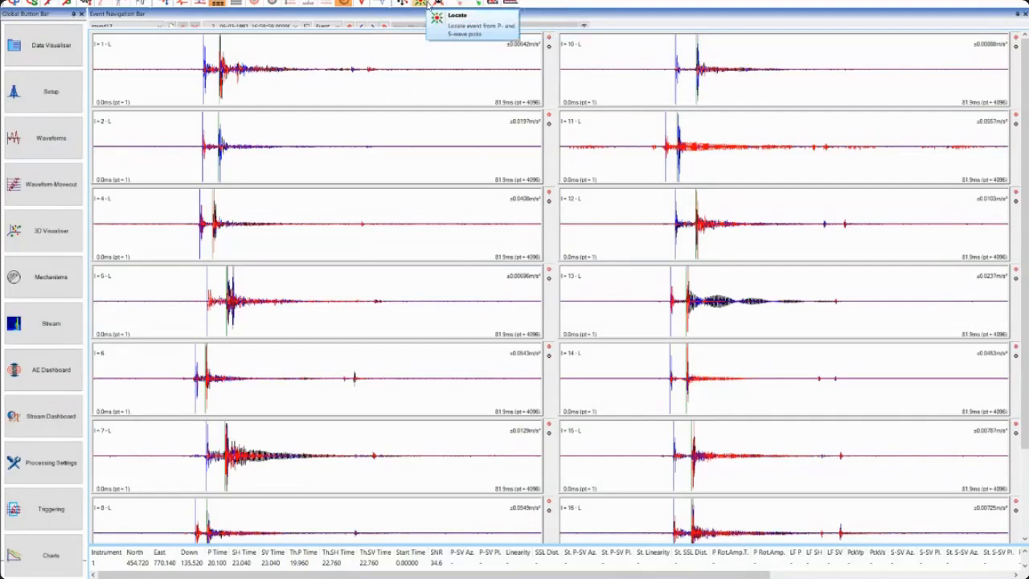
pyautogui.click(424, 4)
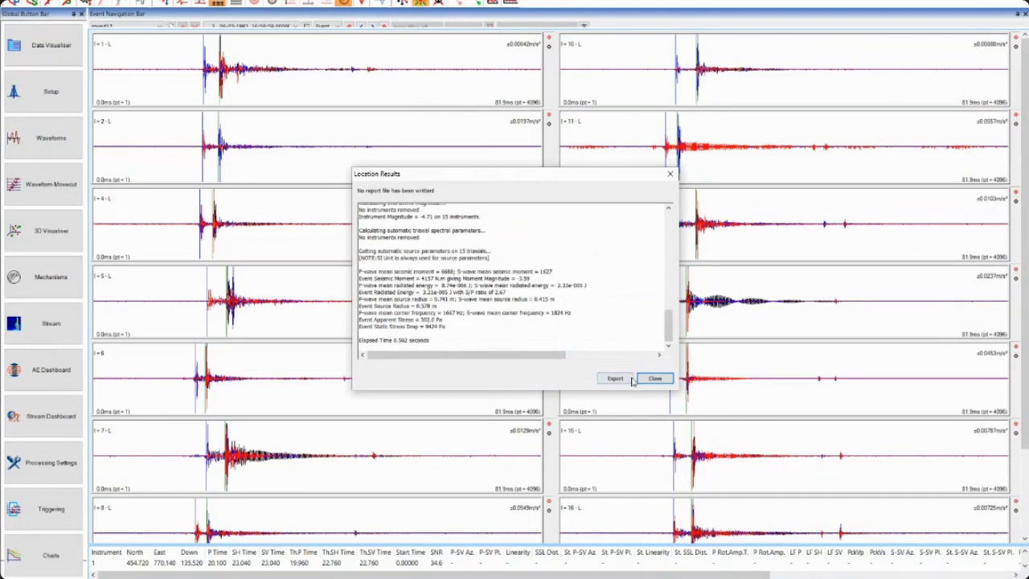
pyautogui.moveTo(667, 326); pyautogui.dragTo(661, 234)
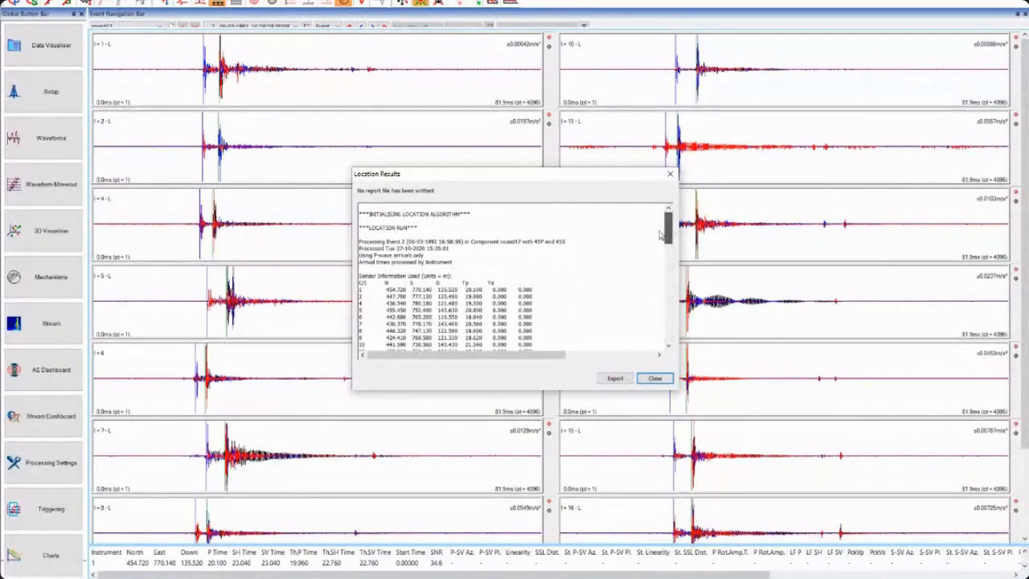
pyautogui.moveTo(661, 234); pyautogui.dragTo(661, 244)
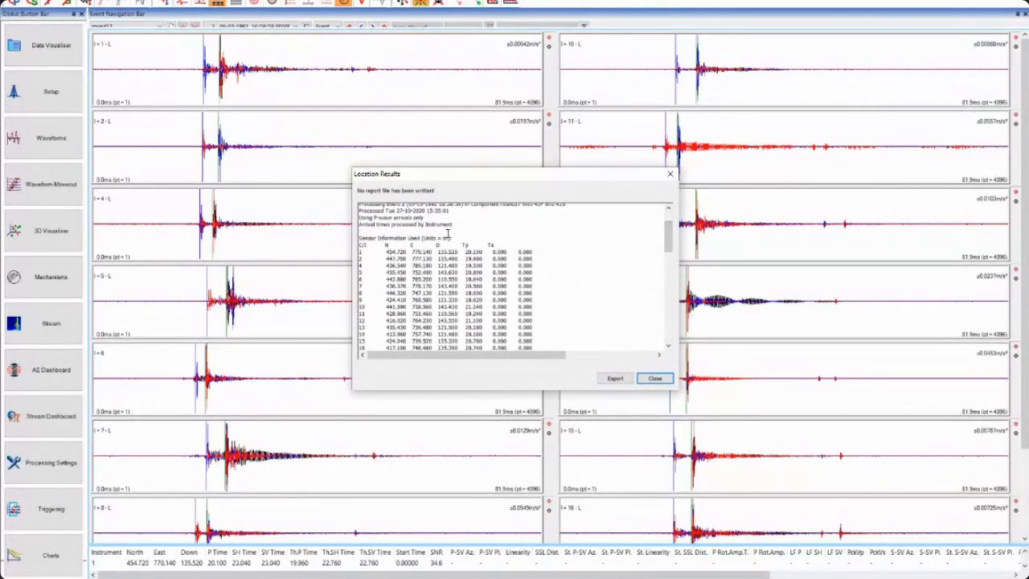
pyautogui.moveTo(667, 242); pyautogui.dragTo(666, 263)
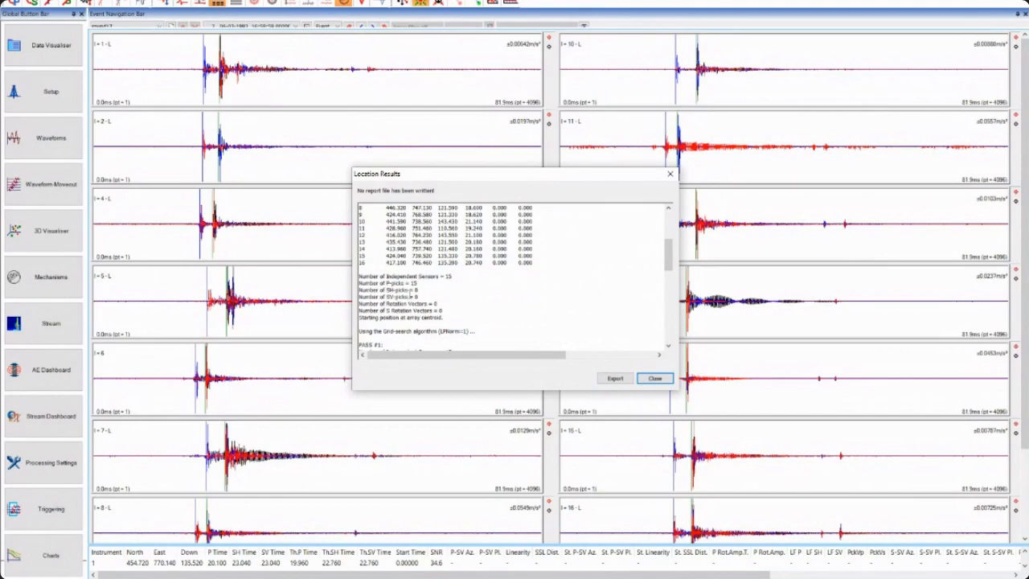
pyautogui.moveTo(667, 267); pyautogui.dragTo(665, 292)
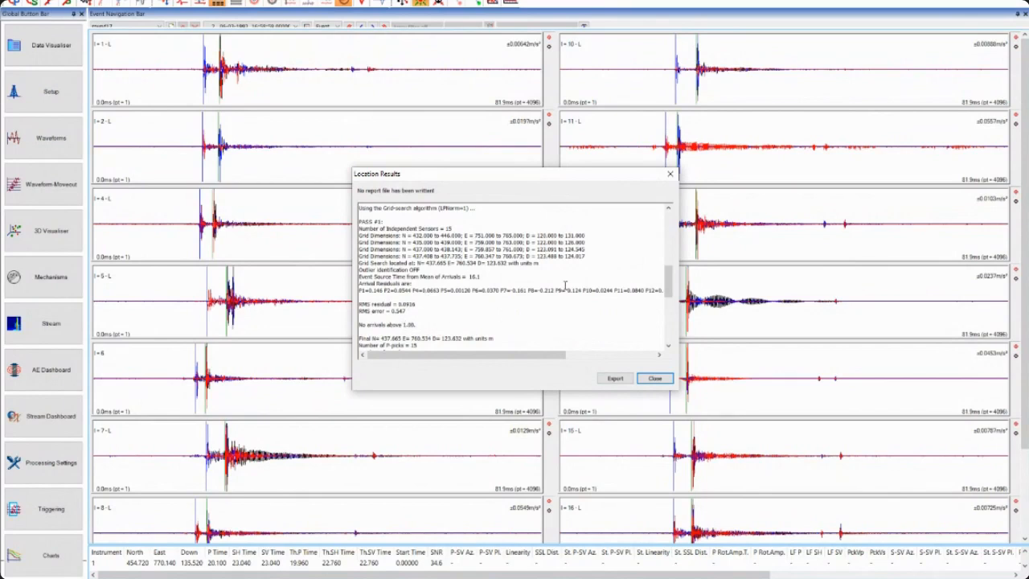
pyautogui.moveTo(667, 286); pyautogui.dragTo(662, 299)
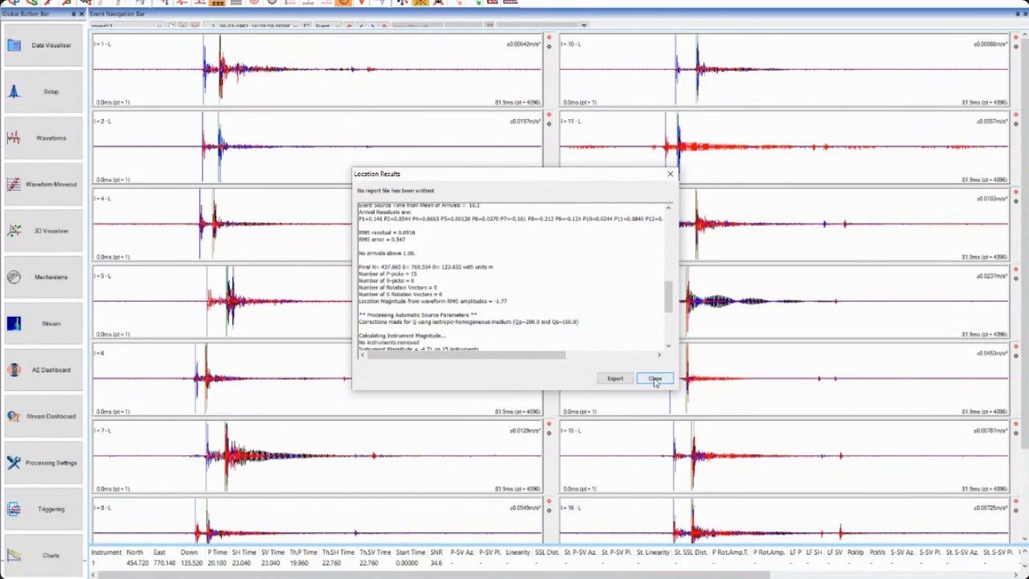
pyautogui.click(656, 378)
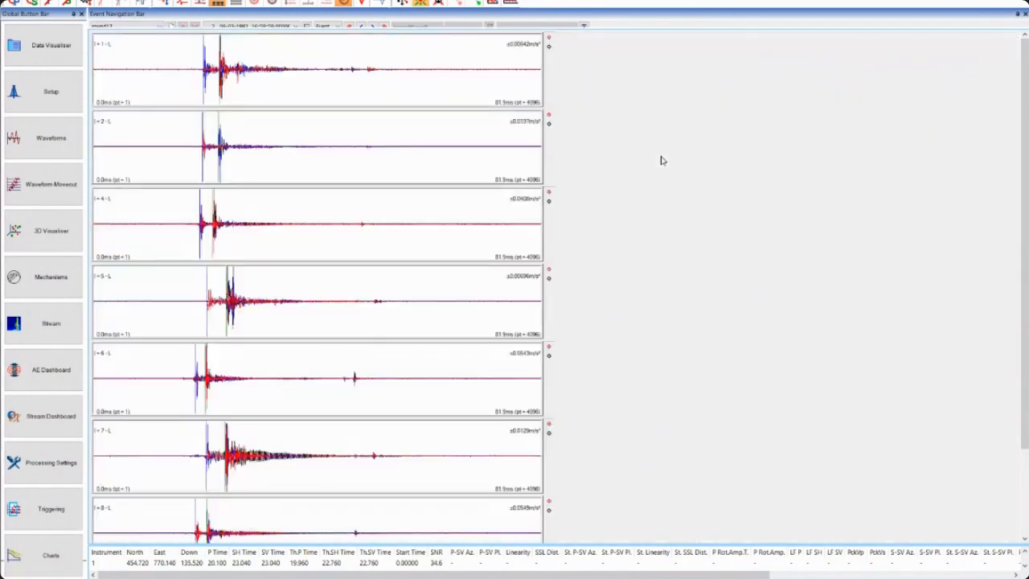
# Move instrument 11's P-wave pick close to the start of its trace and rerun the event location
pyautogui.moveTo(668, 137); pyautogui.dragTo(572, 126)
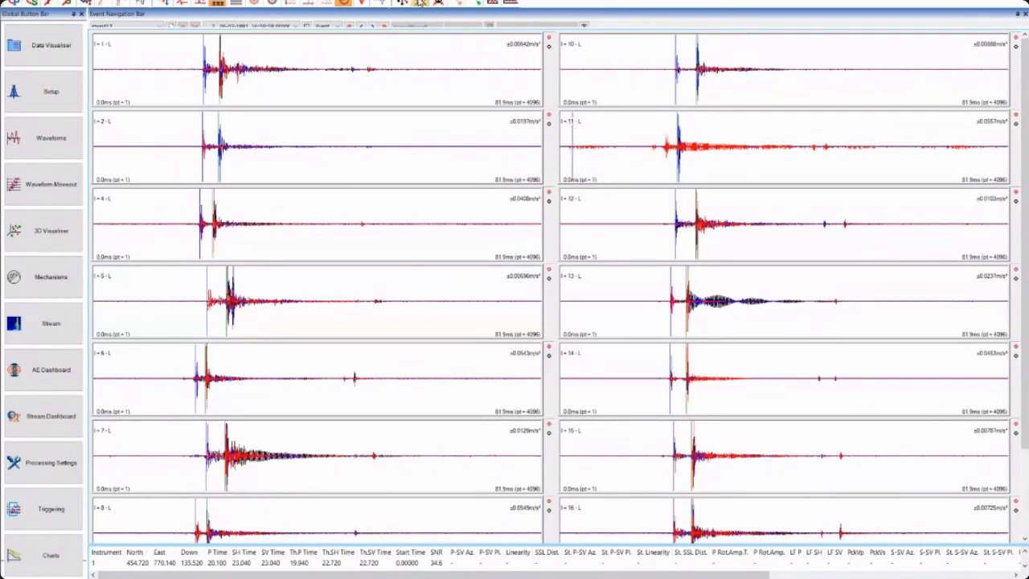
pyautogui.click(421, 4)
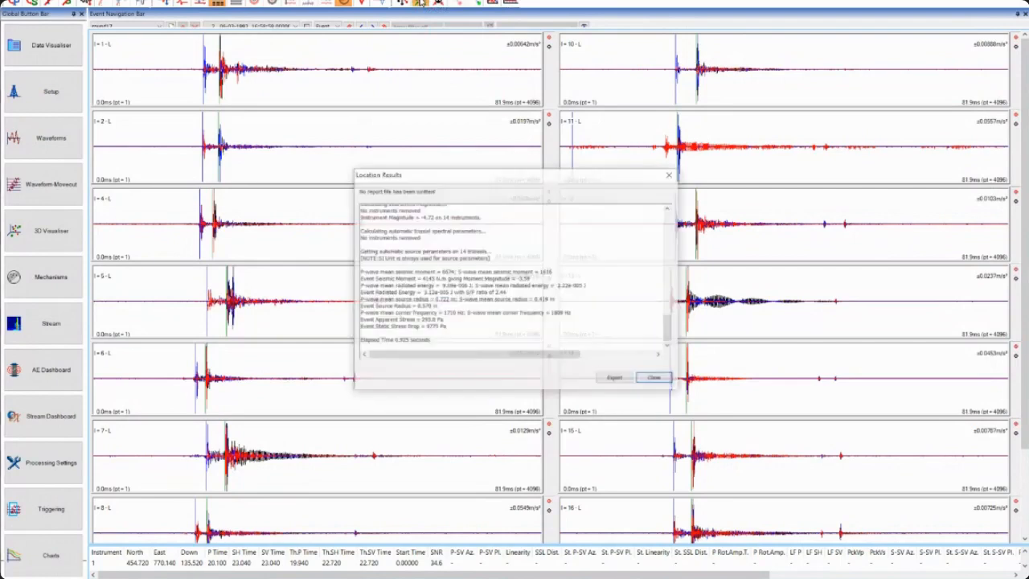
# Review the arrival residuals and source parameters in the new location results
pyautogui.moveTo(668, 326); pyautogui.dragTo(658, 270)
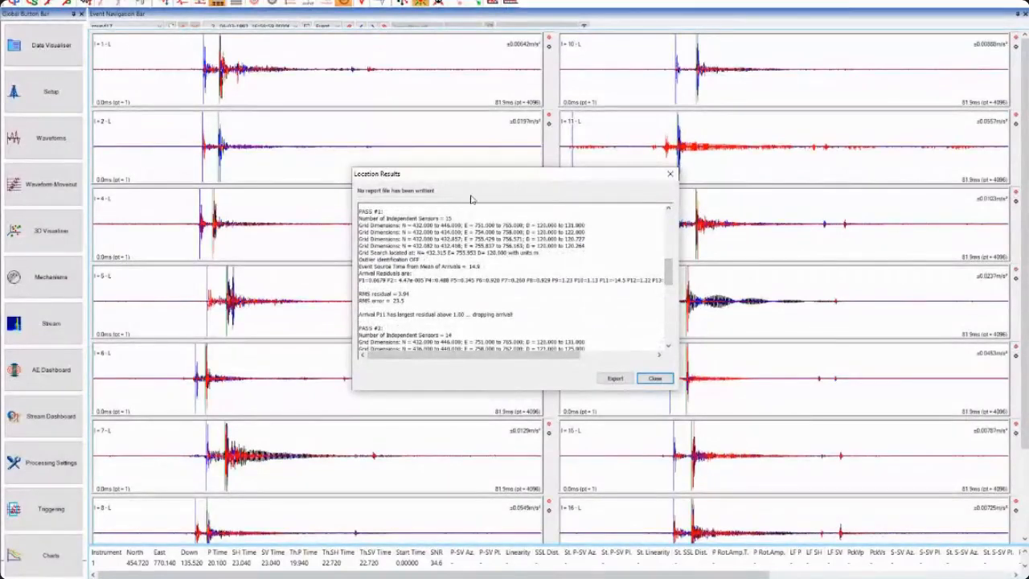
pyautogui.moveTo(500, 177); pyautogui.dragTo(347, 133)
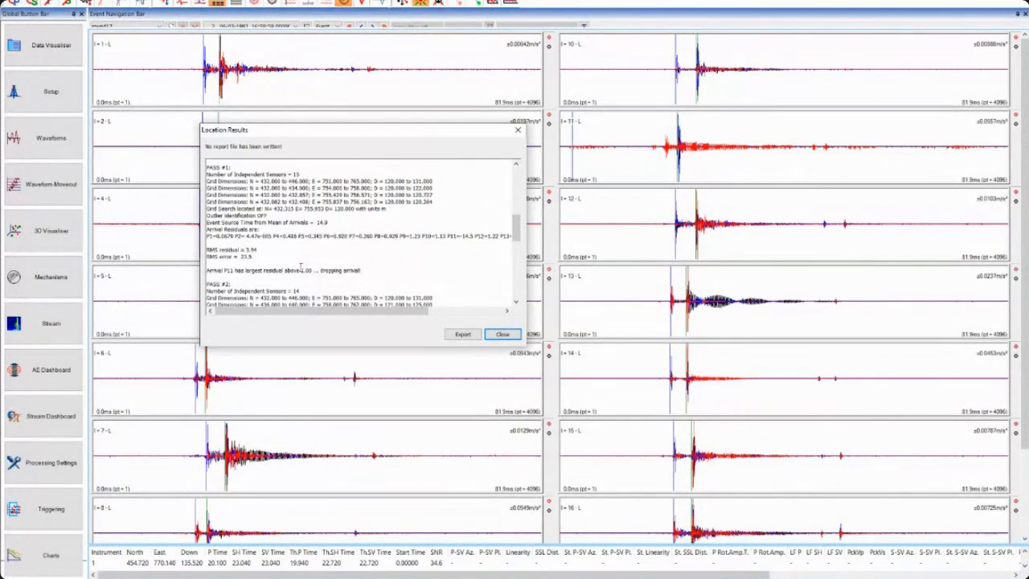
pyautogui.moveTo(516, 224); pyautogui.dragTo(533, 290)
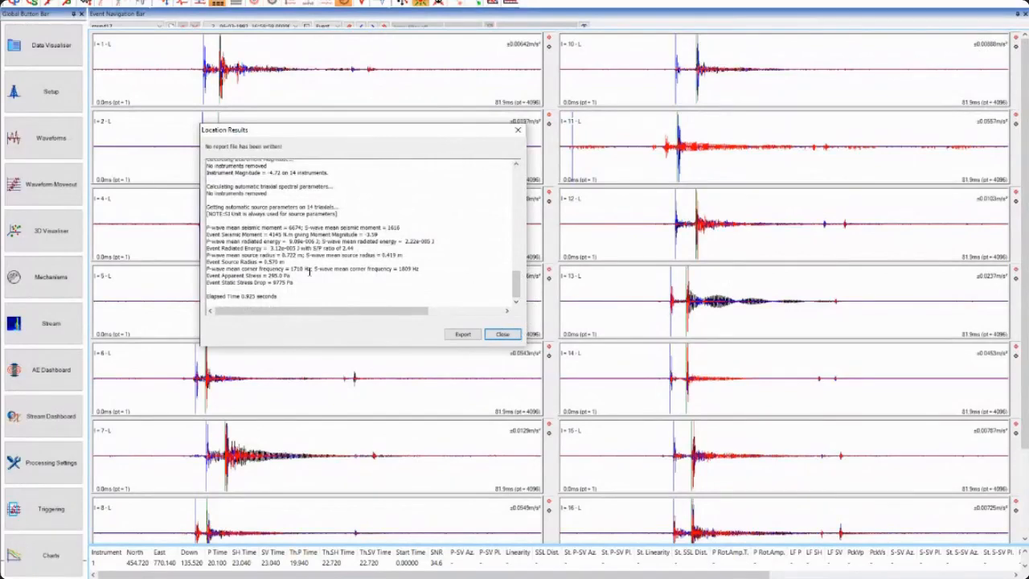
pyautogui.click(501, 334)
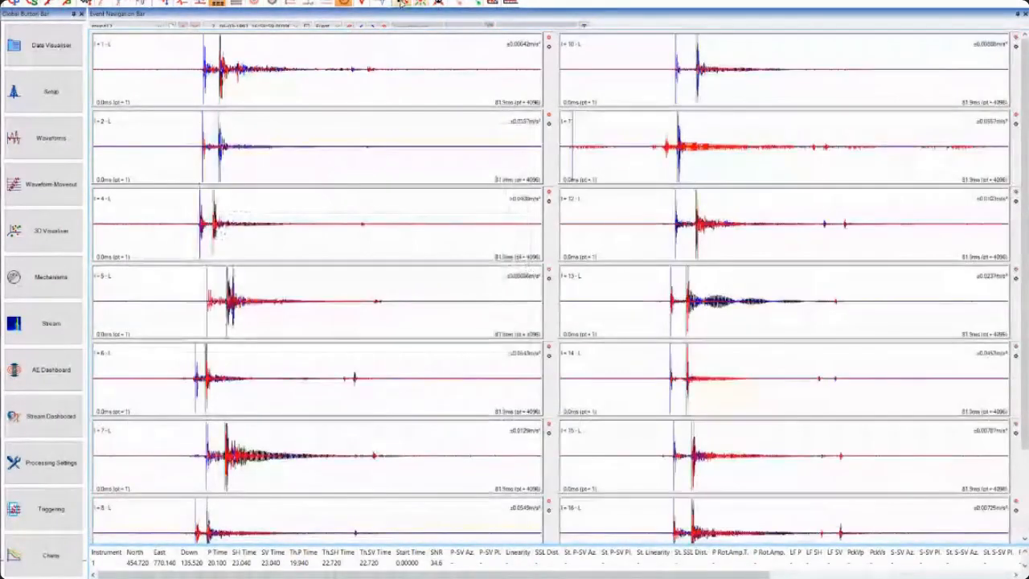
# Examine the located event's position relative to the tunnel mesh in 3D
pyautogui.click(57, 245)
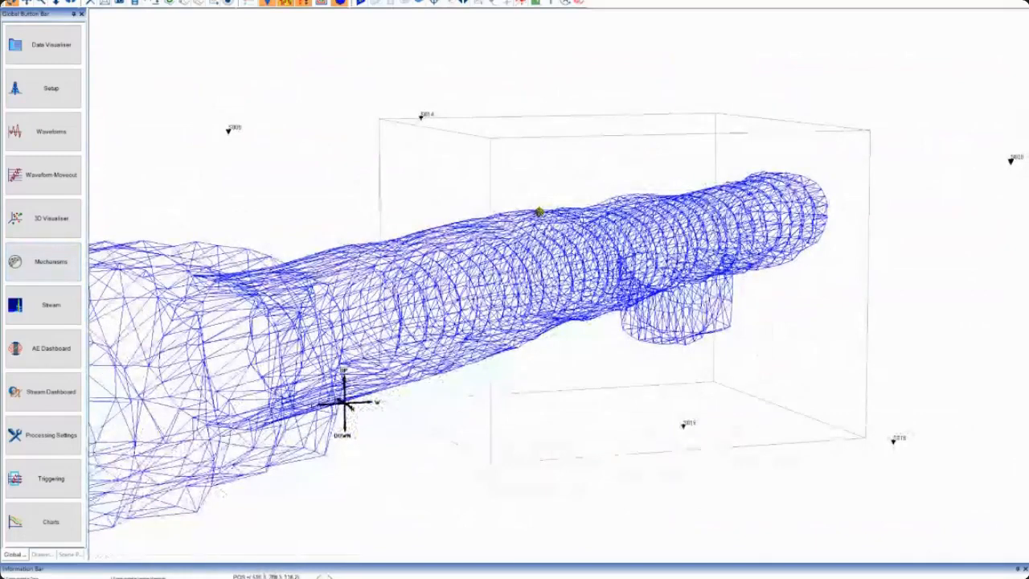
pyautogui.moveTo(623, 298); pyautogui.dragTo(557, 291)
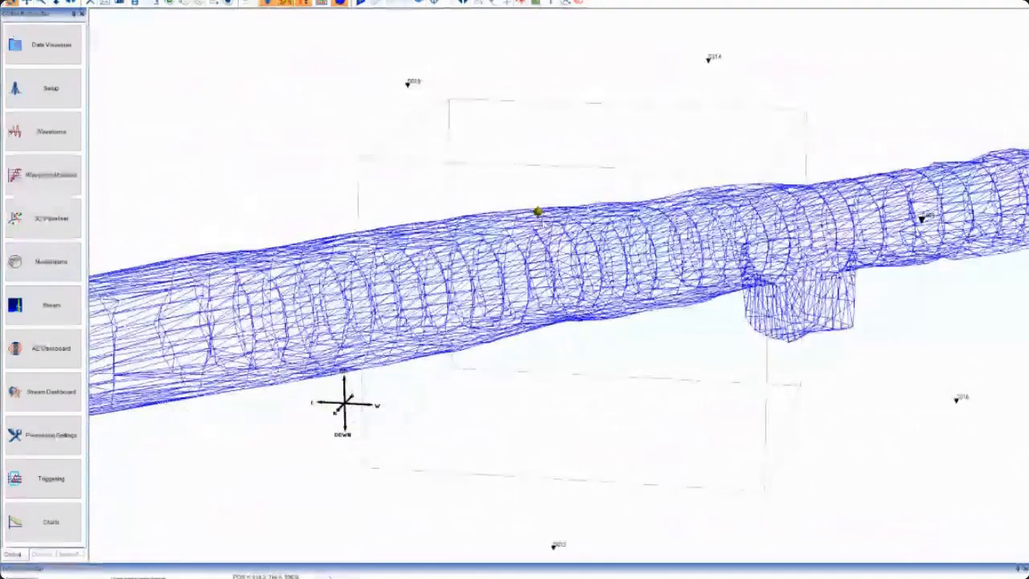
# Open event 0003's waveforms, run its event location and close the location results report
pyautogui.moveTo(920, 219); pyautogui.dragTo(812, 229)
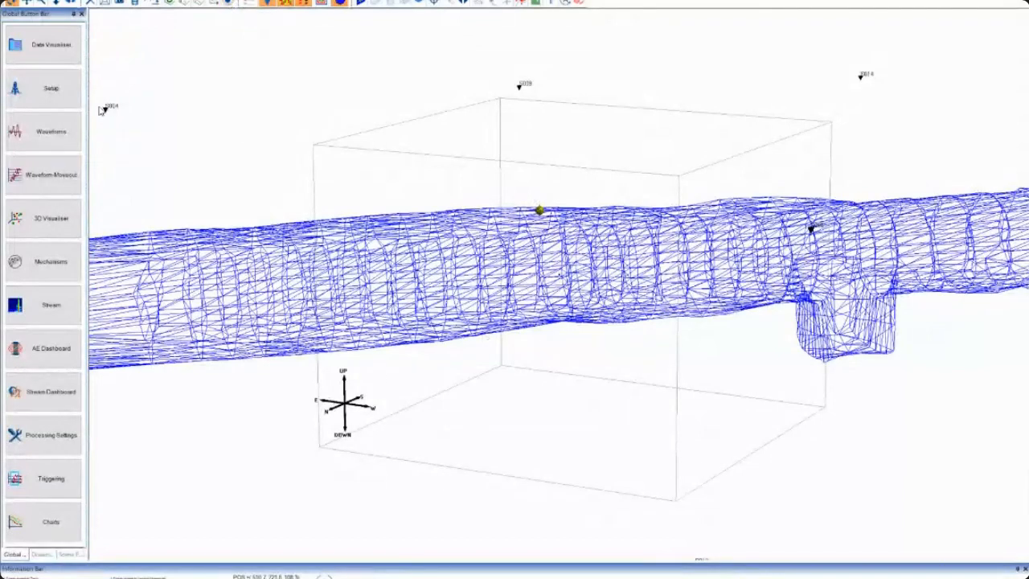
pyautogui.click(66, 57)
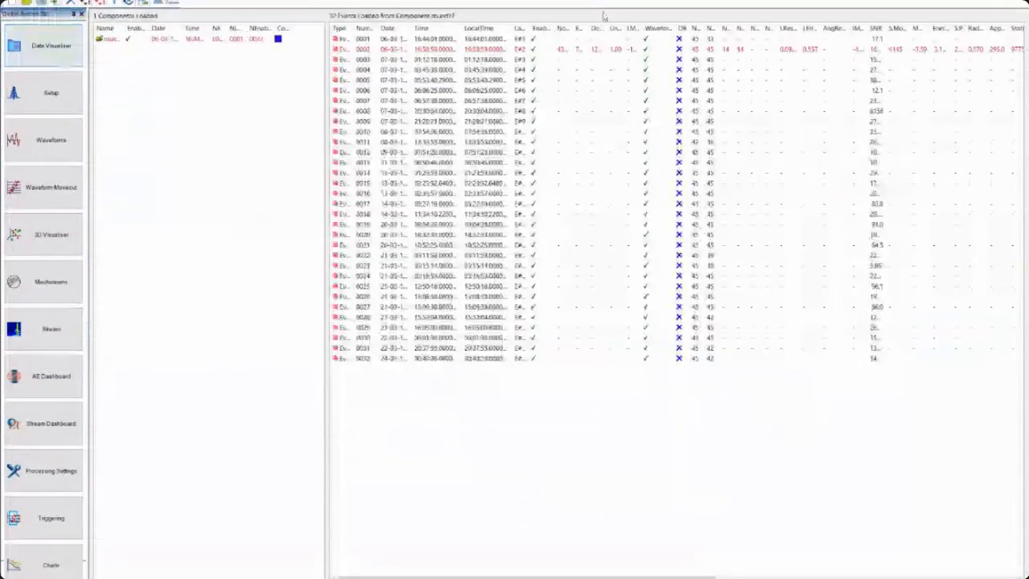
pyautogui.rightClick(592, 65)
pyautogui.click(611, 80)
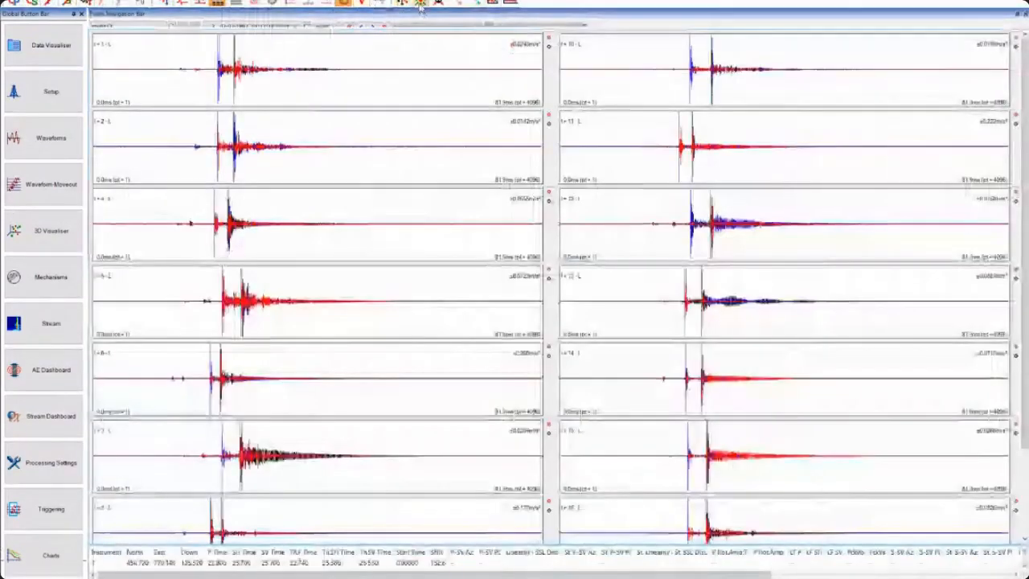
pyautogui.click(420, 4)
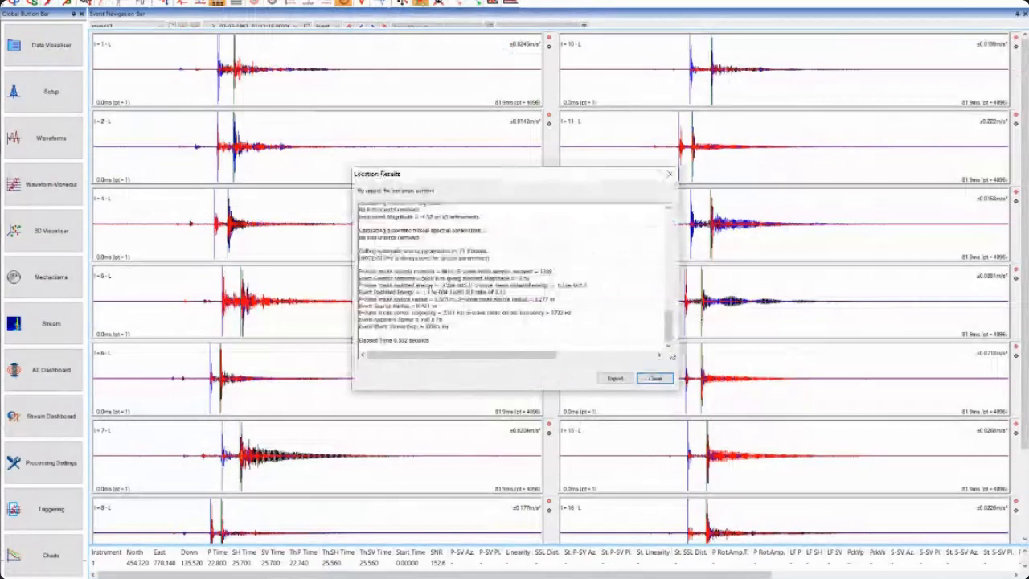
pyautogui.click(656, 379)
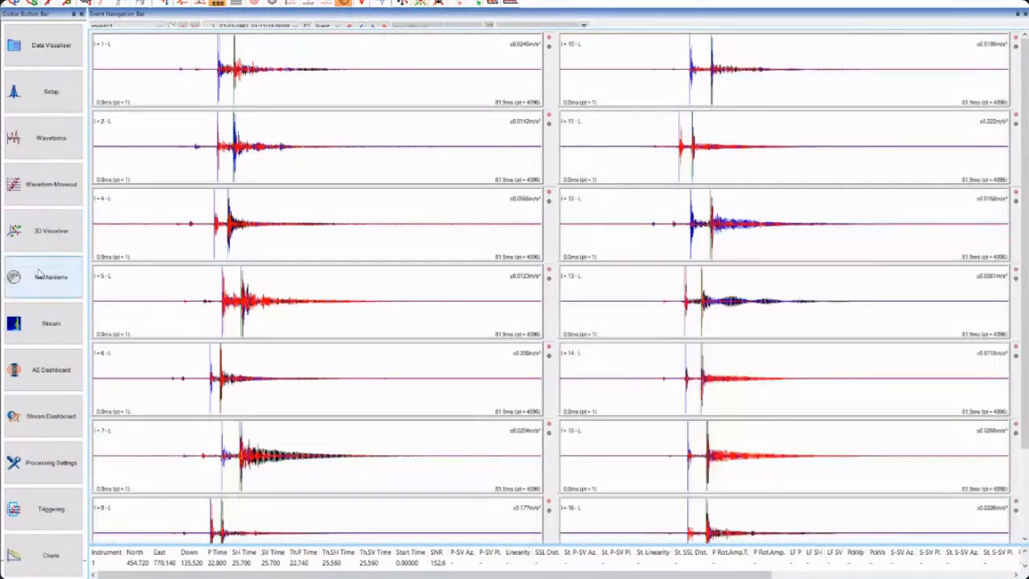
# Examine the positions of the located events relative to the tunnel mesh in 3D
pyautogui.click(46, 236)
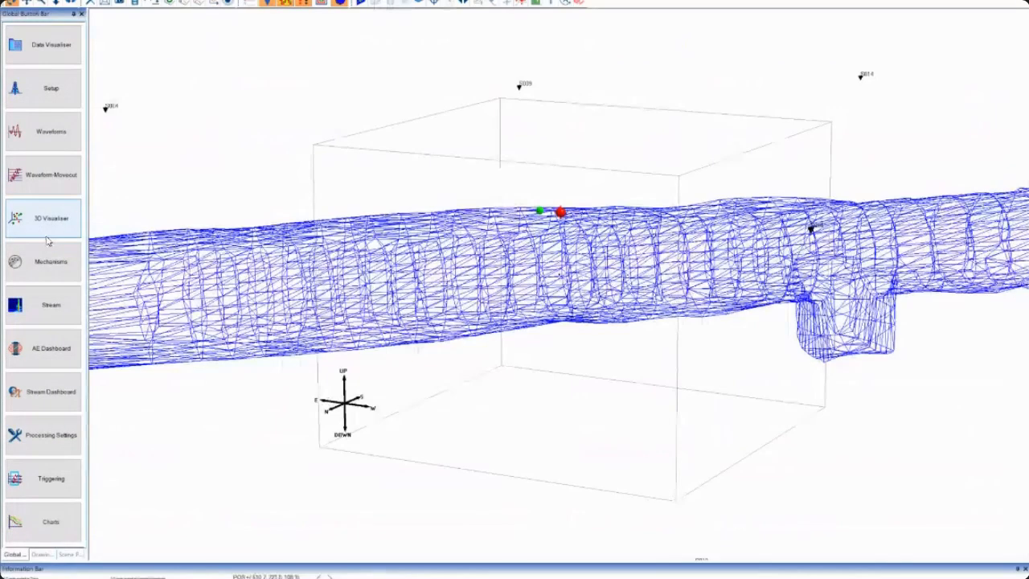
pyautogui.moveTo(482, 306); pyautogui.dragTo(651, 331)
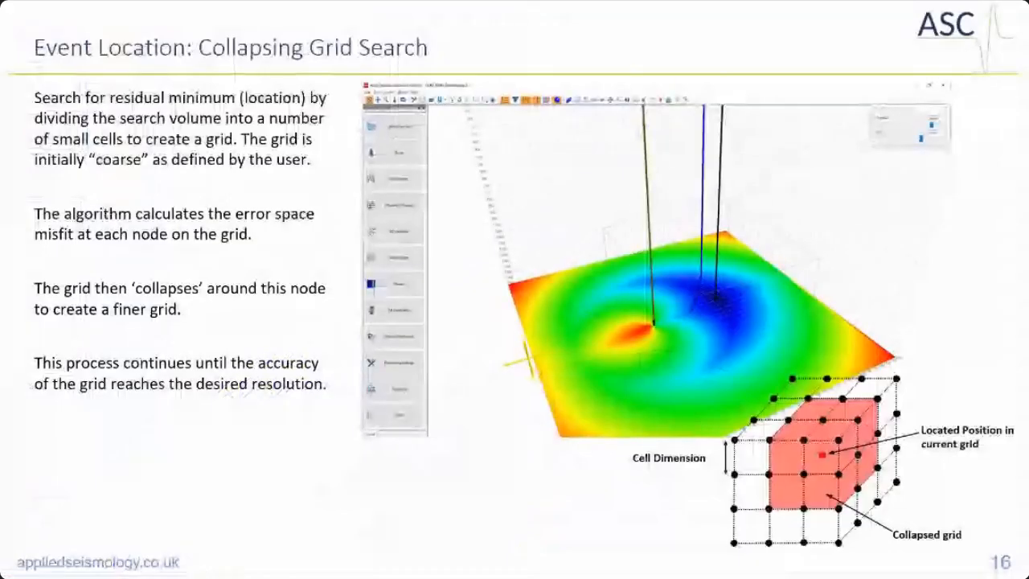
pyautogui.click(586, 193)
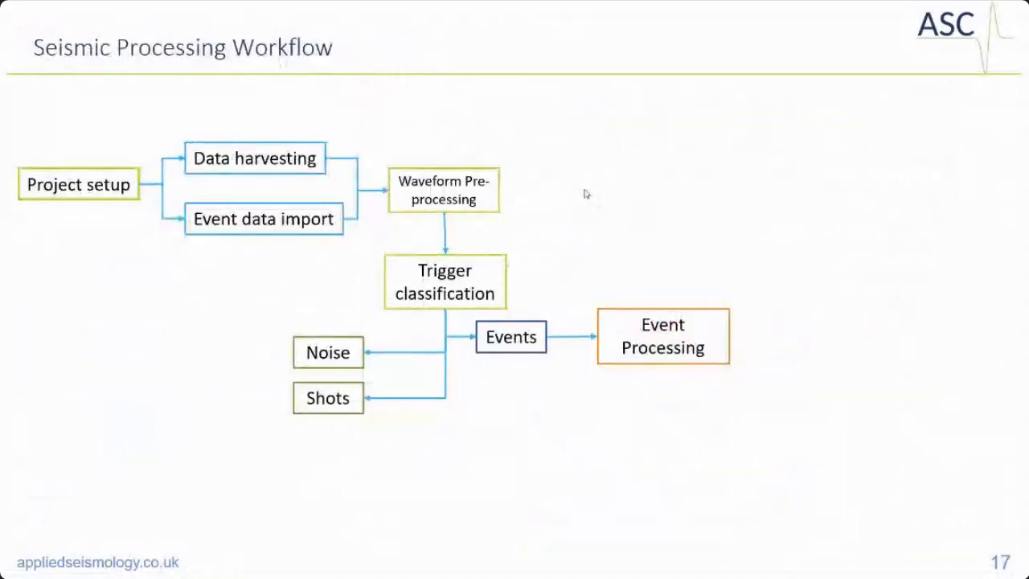
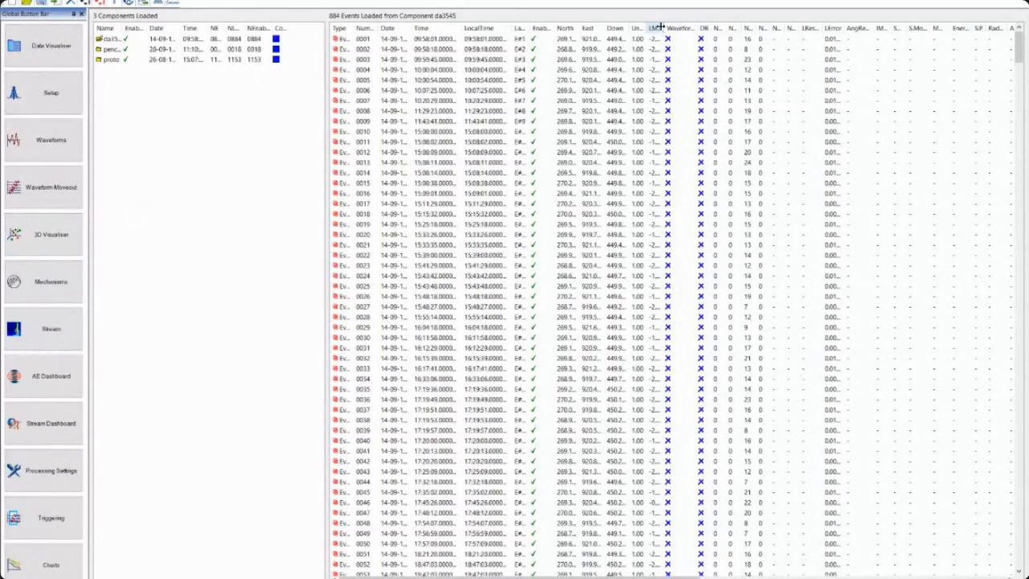
# Widen the location magnitude column and export the events to CSV with basic, location, source parameter, residual and source mechanism data
pyautogui.doubleClick(670, 25)
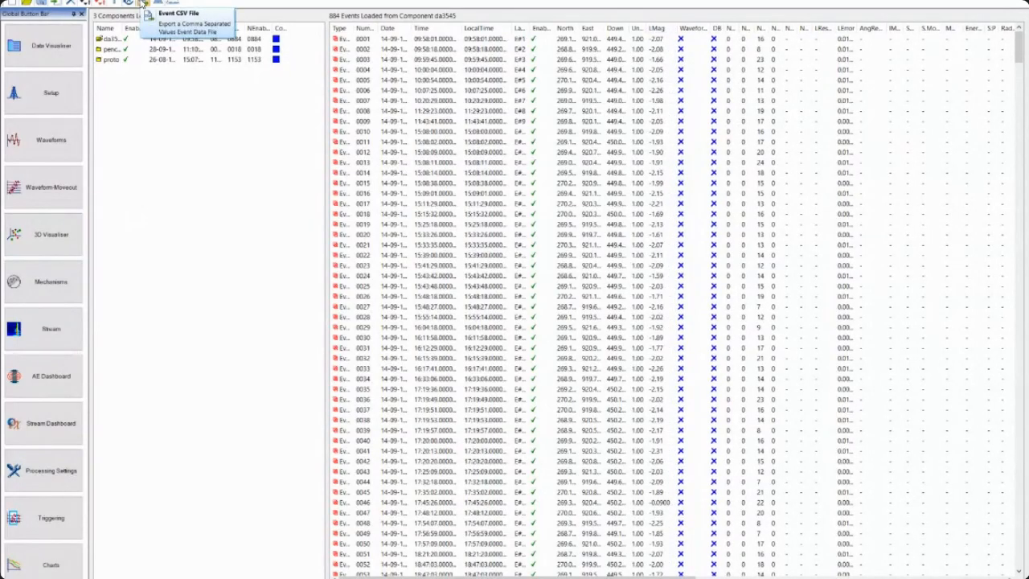
pyautogui.click(140, 4)
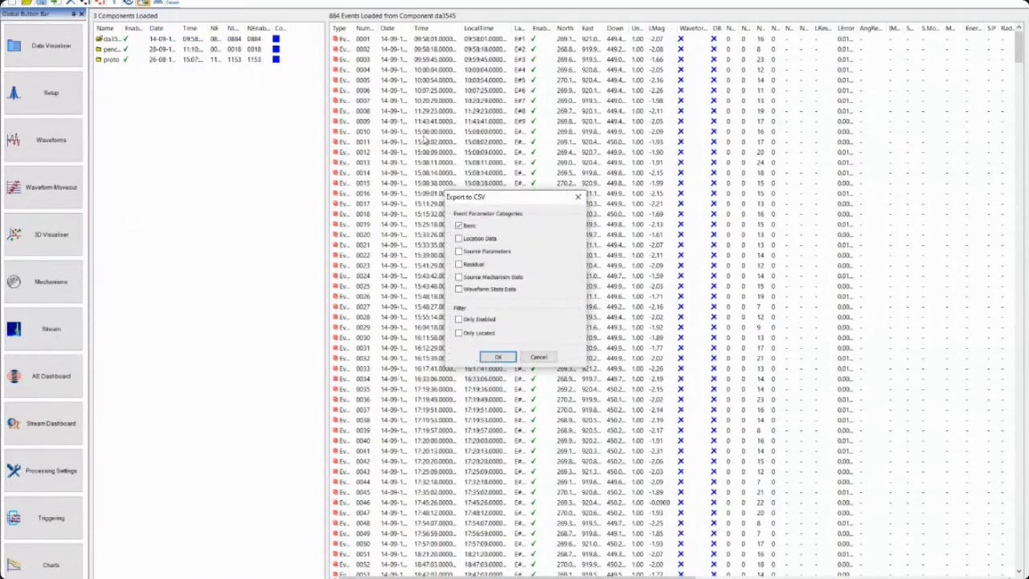
pyautogui.click(459, 238)
pyautogui.click(460, 252)
pyautogui.click(459, 264)
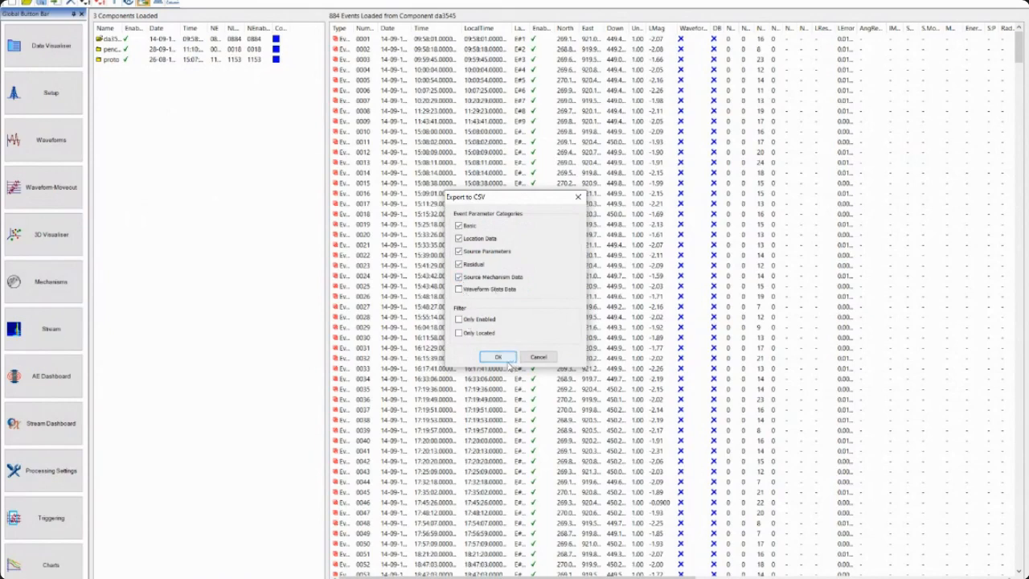
pyautogui.click(499, 357)
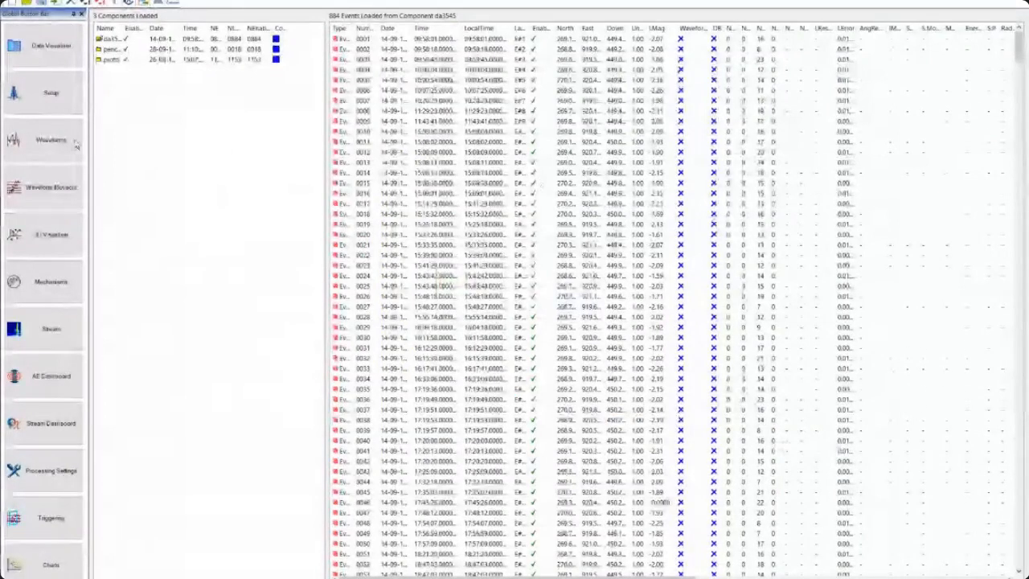
# Examine the event clouds around the two deposition holes and the sensor boreholes in 3D from several angles
pyautogui.click(28, 237)
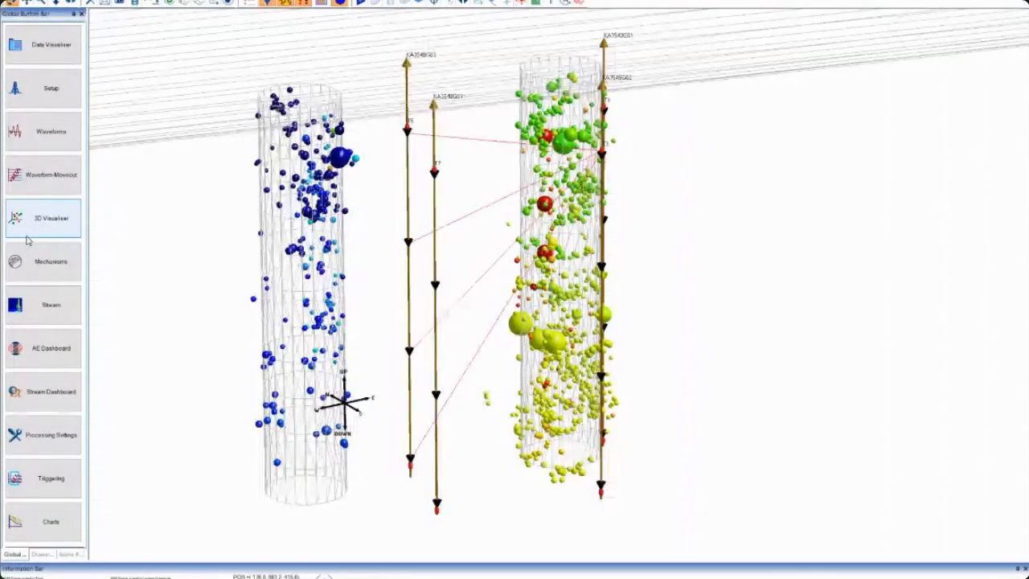
pyautogui.scroll(-3, 480, 173)
pyautogui.moveTo(480, 172); pyautogui.dragTo(647, 265)
pyautogui.moveTo(480, 349); pyautogui.dragTo(583, 309)
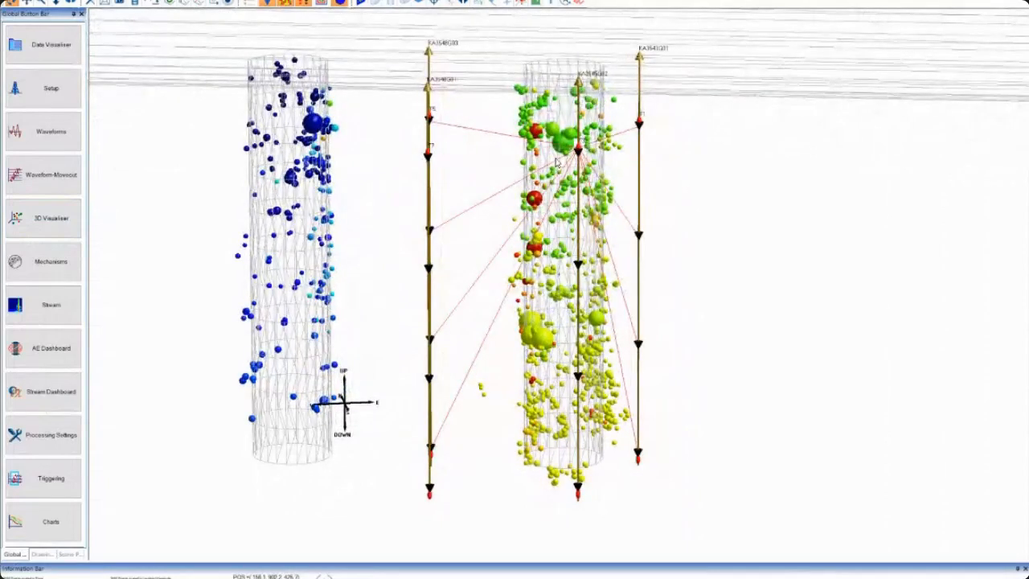
pyautogui.moveTo(487, 238); pyautogui.dragTo(542, 237)
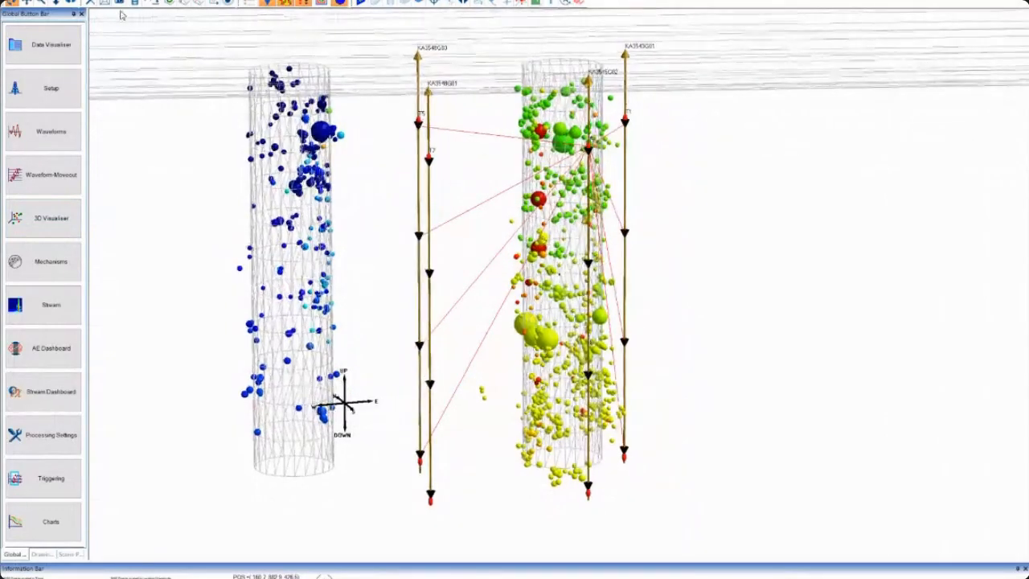
pyautogui.moveTo(449, 257); pyautogui.dragTo(482, 245)
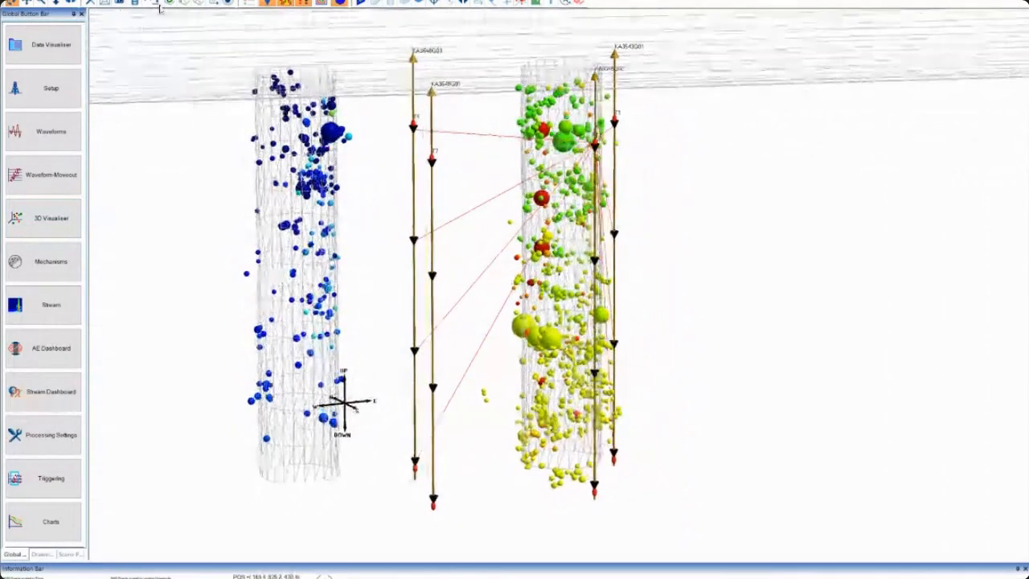
# Open the scene properties and review the available event symbol types, keeping Sphere
pyautogui.click(90, 3)
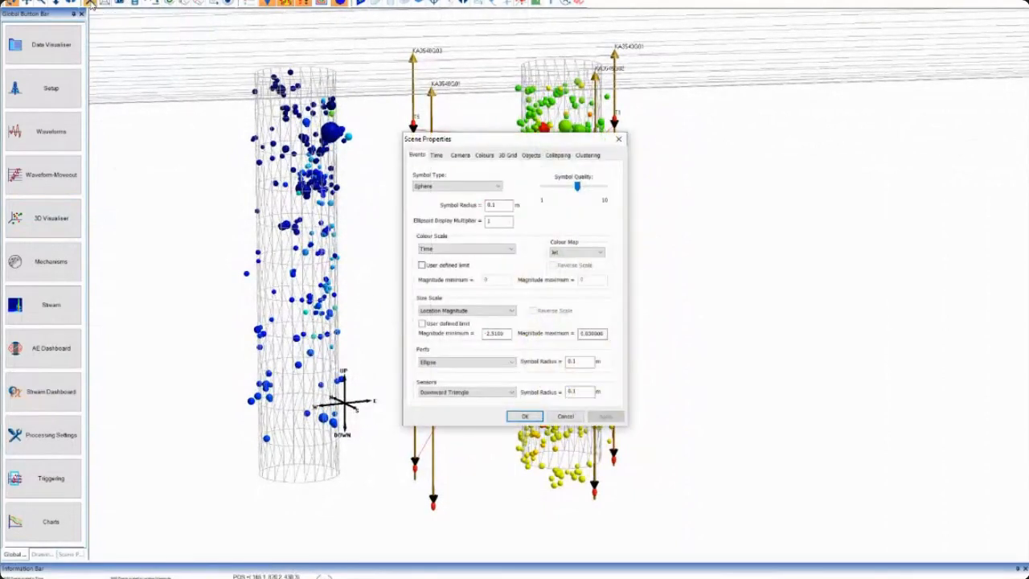
pyautogui.click(486, 187)
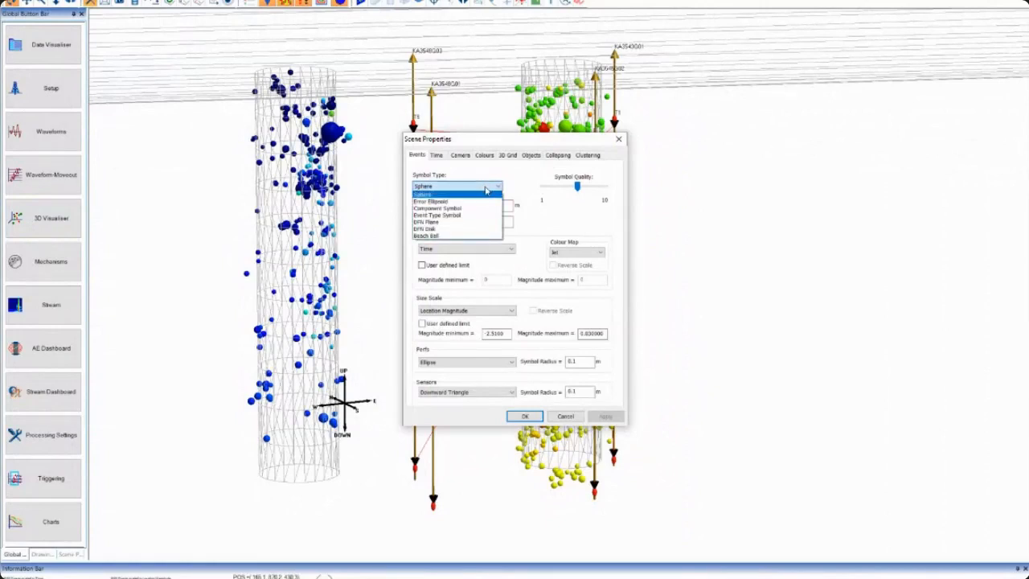
pyautogui.click(486, 188)
pyautogui.click(486, 187)
pyautogui.click(486, 188)
# Look through the attributes available for the event colour scale, keeping Time
pyautogui.click(509, 250)
pyautogui.moveTo(512, 283); pyautogui.dragTo(503, 262)
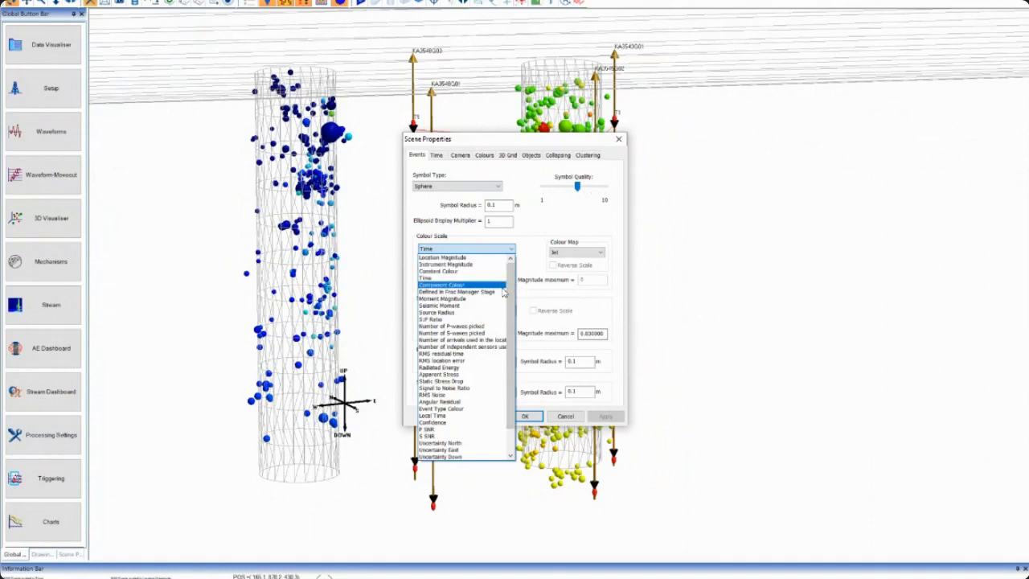
pyautogui.moveTo(511, 303); pyautogui.dragTo(509, 333)
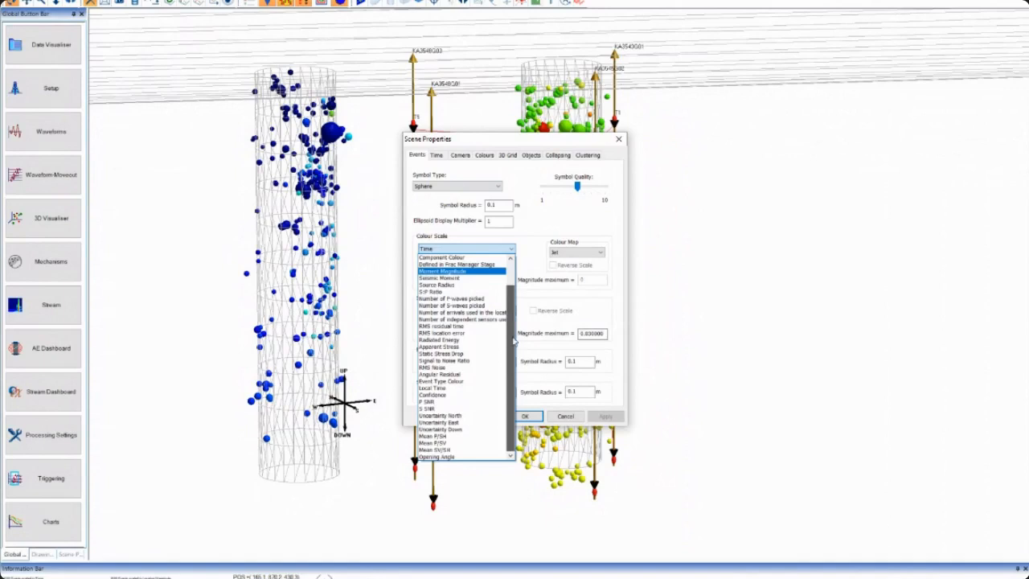
pyautogui.moveTo(513, 334); pyautogui.dragTo(514, 299)
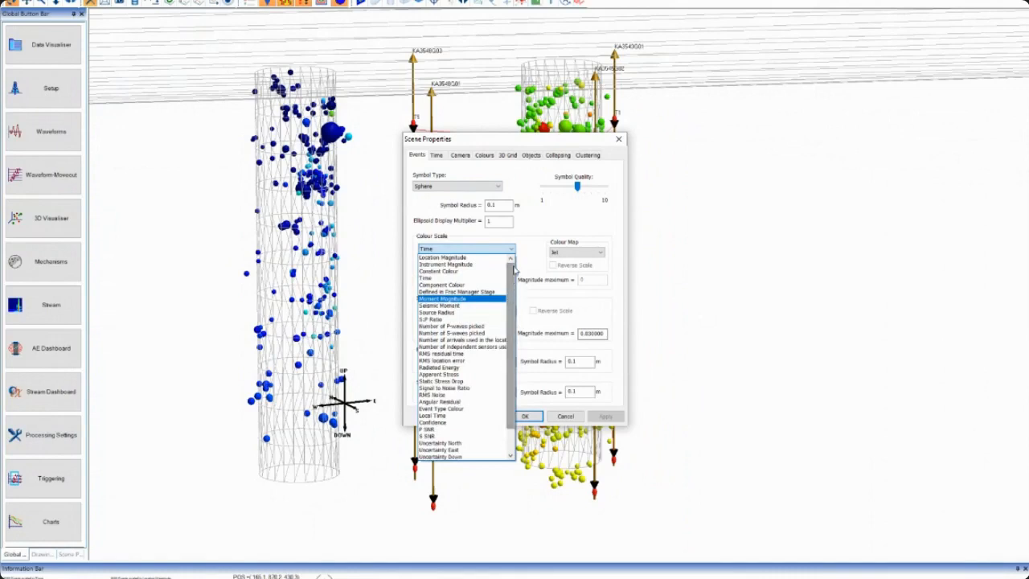
pyautogui.click(476, 283)
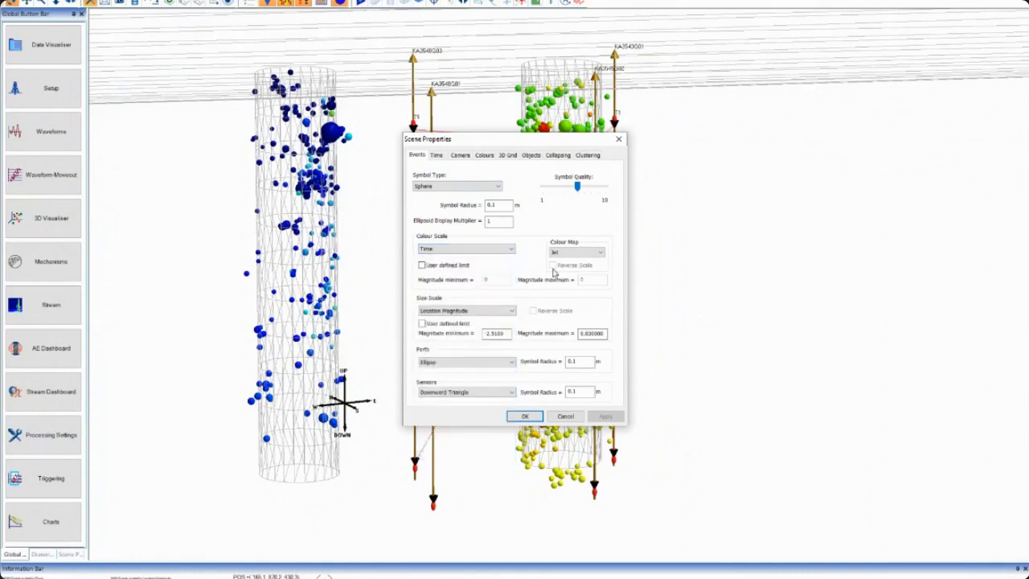
# Review the size scale attributes, keep Location Magnitude, and move the properties dialog clear of the event clouds
pyautogui.click(515, 315)
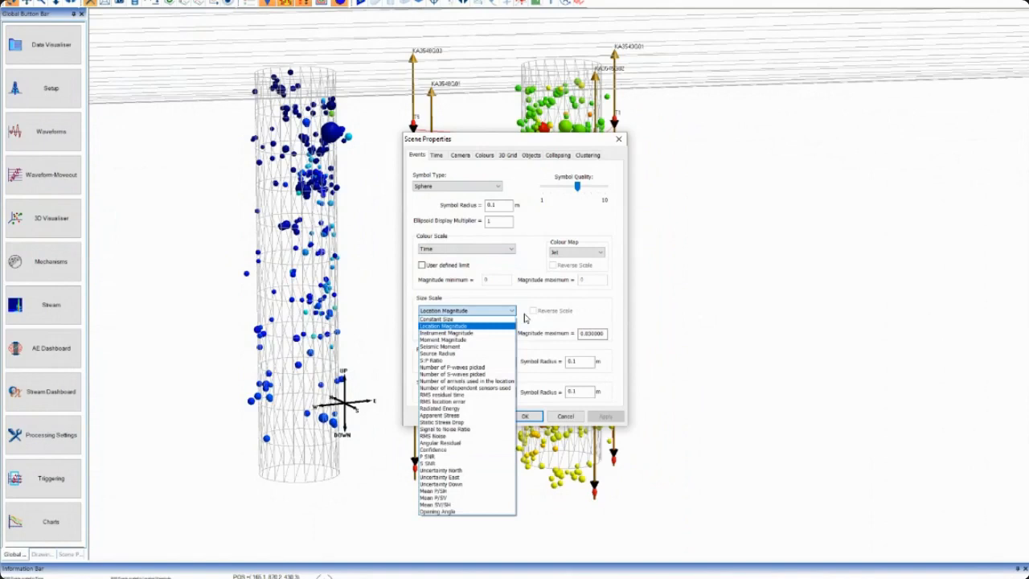
pyautogui.click(473, 328)
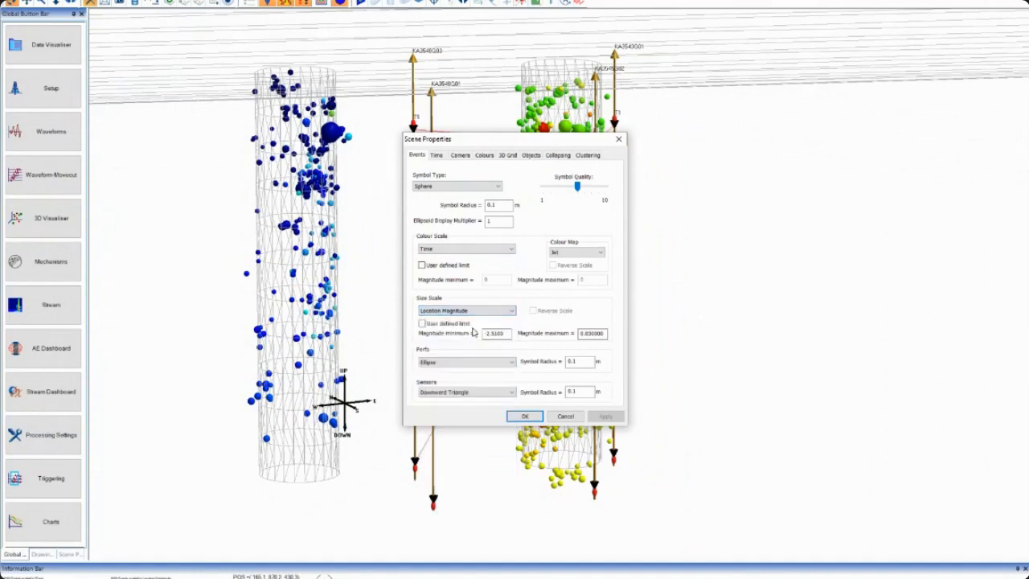
pyautogui.moveTo(535, 147); pyautogui.dragTo(810, 107)
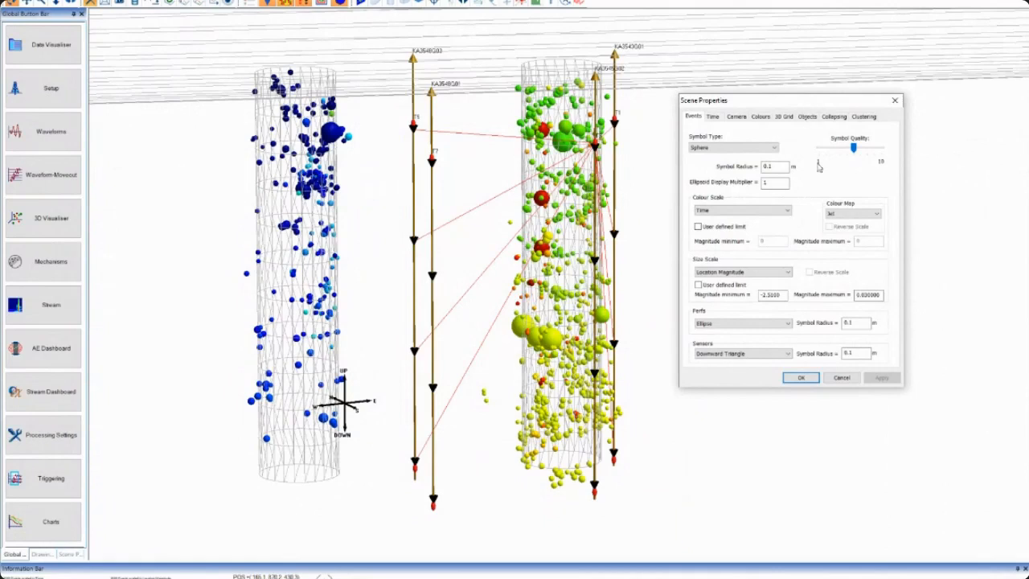
# Review the event time limits and playback parameters, and close the scene properties
pyautogui.click(801, 381)
pyautogui.click(713, 117)
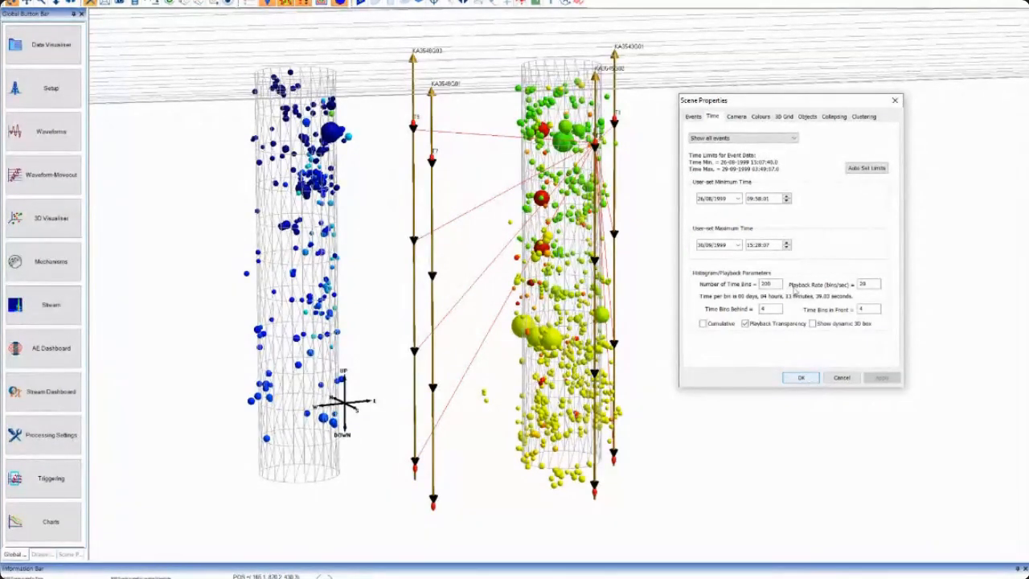
pyautogui.click(801, 380)
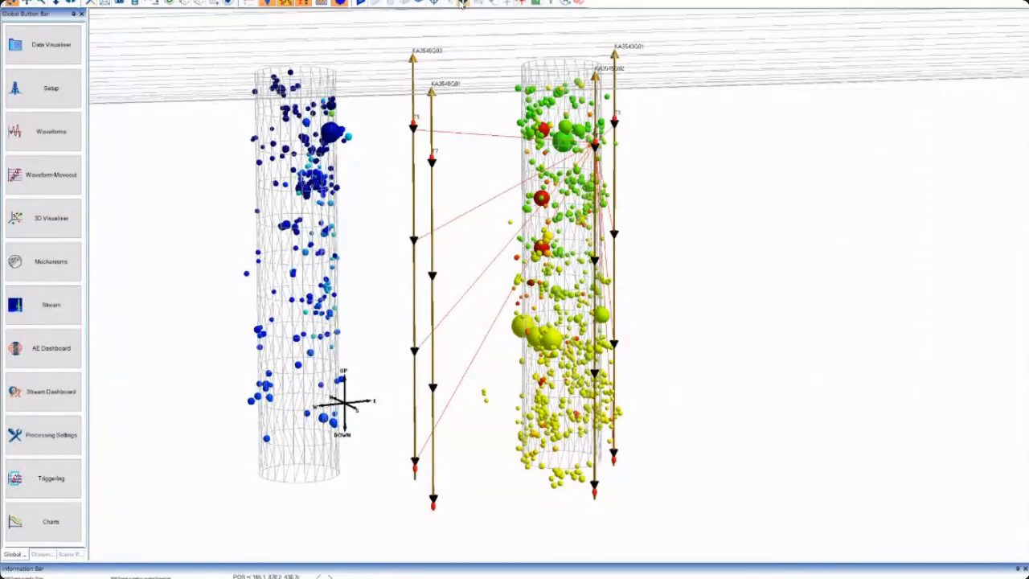
# Play back the events through time in the 3D scene, view them from another angle, and stop the playback
pyautogui.click(464, 2)
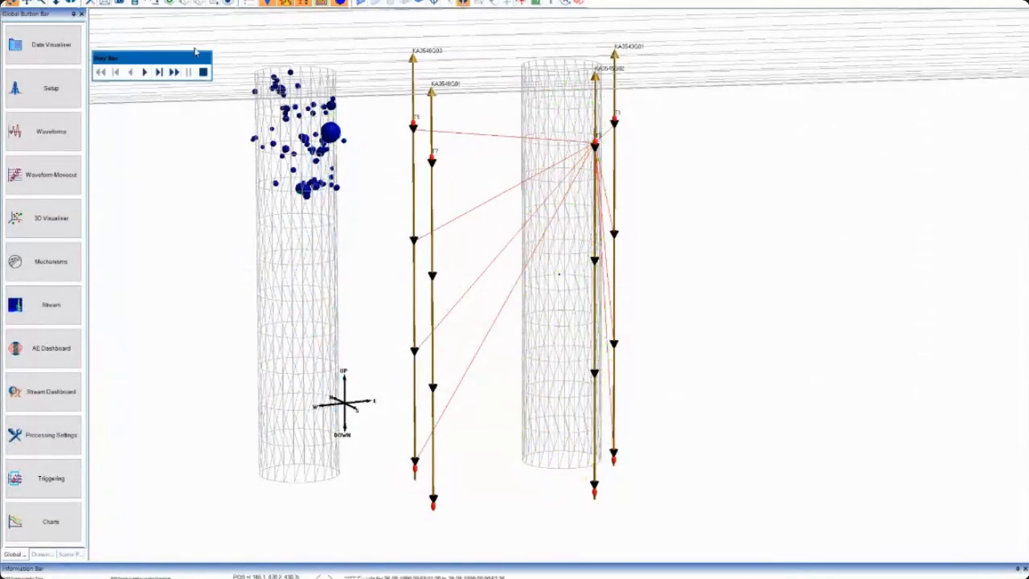
pyautogui.click(145, 73)
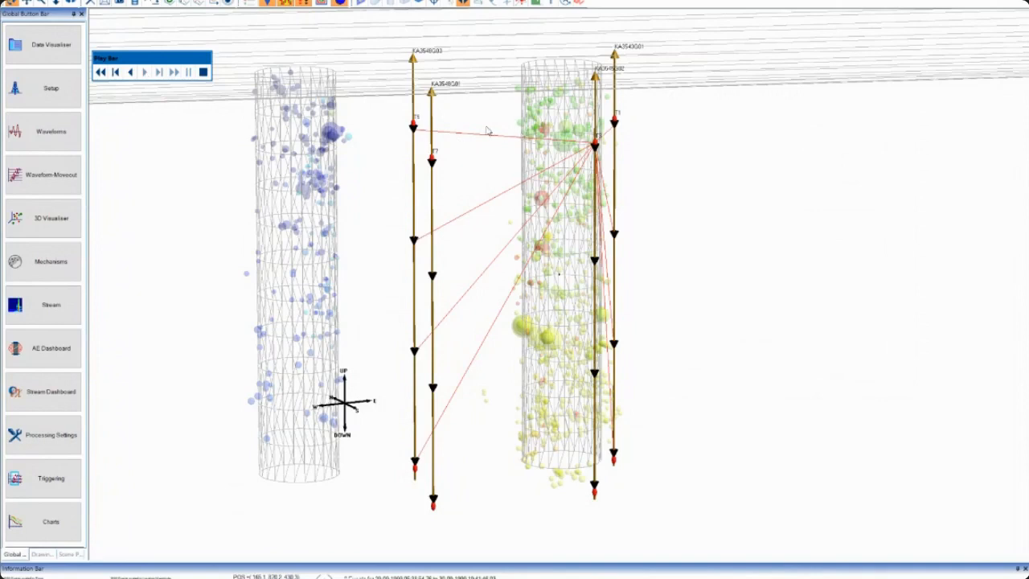
pyautogui.moveTo(421, 117); pyautogui.dragTo(364, 65)
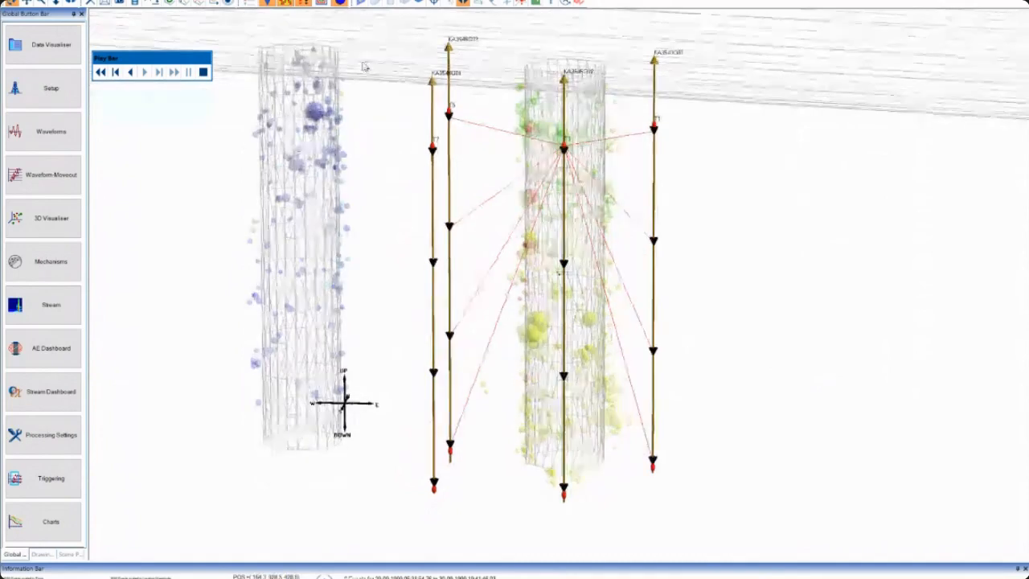
pyautogui.click(204, 74)
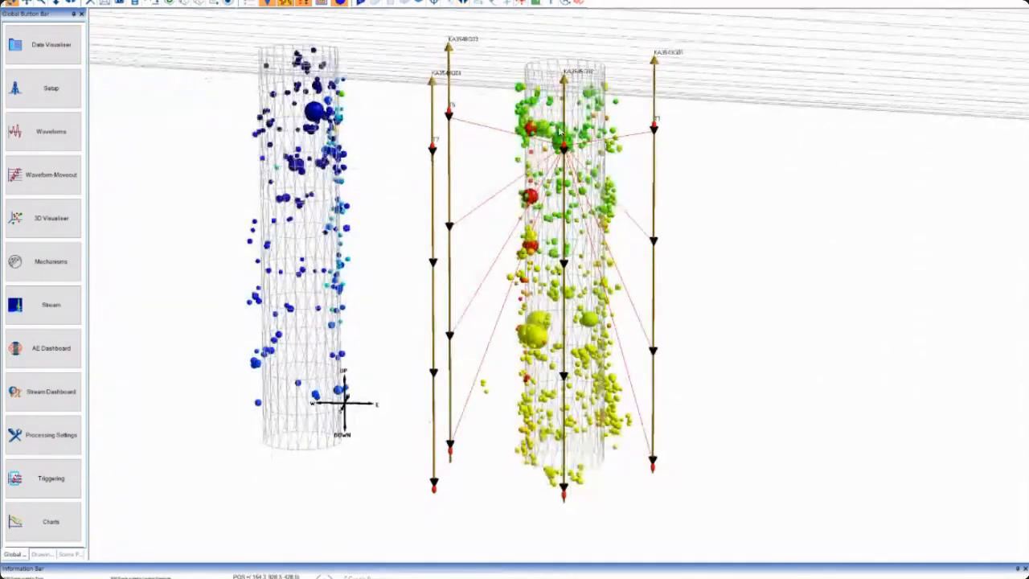
# Inspect the full set of events around both cylindrical meshes from above and from the side
pyautogui.moveTo(693, 165); pyautogui.dragTo(426, 201)
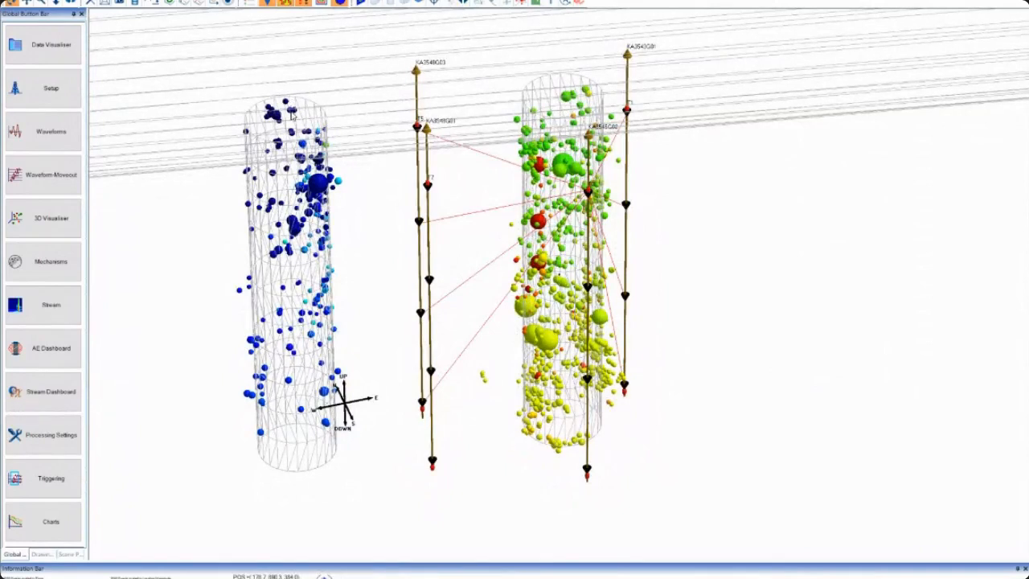
pyautogui.moveTo(572, 162); pyautogui.dragTo(479, 122)
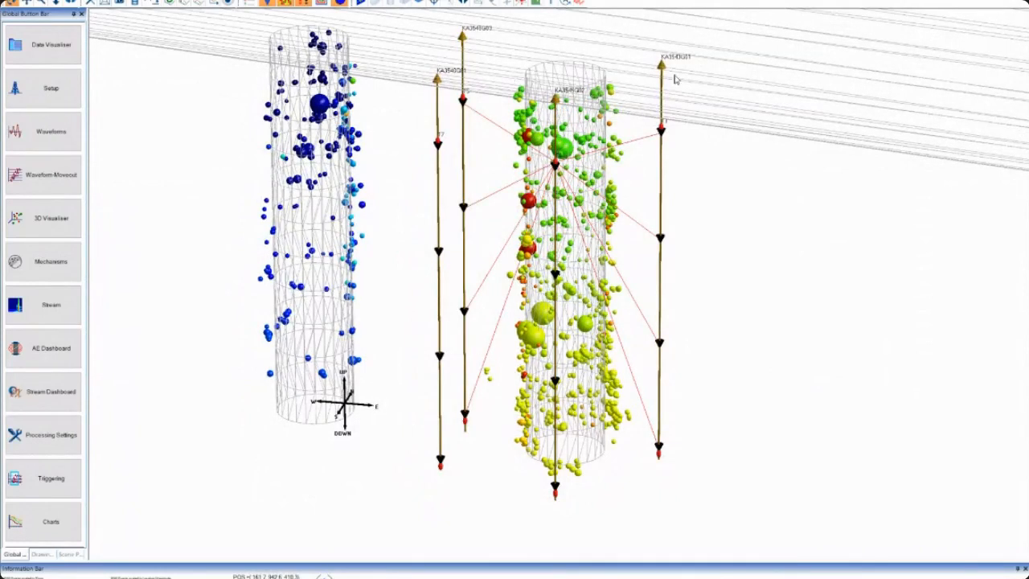
pyautogui.scroll(-1, 677, 79)
pyautogui.scroll(1, 677, 80)
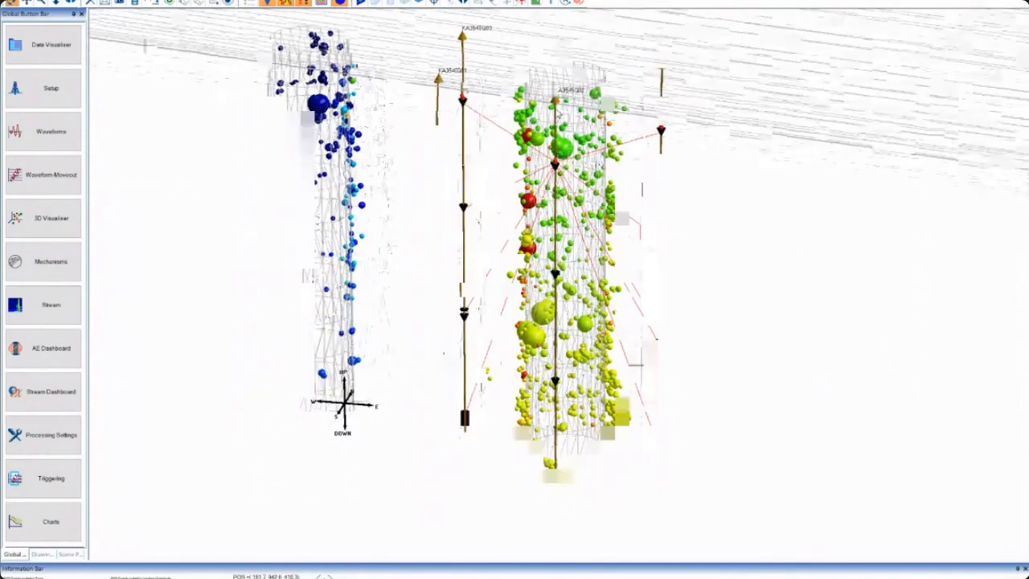
# Rotate the scene around the cylindrical meshes, switch to the 07_Downhole project and open the fourth listed event's waveforms
pyautogui.scroll(-2, 601, 164)
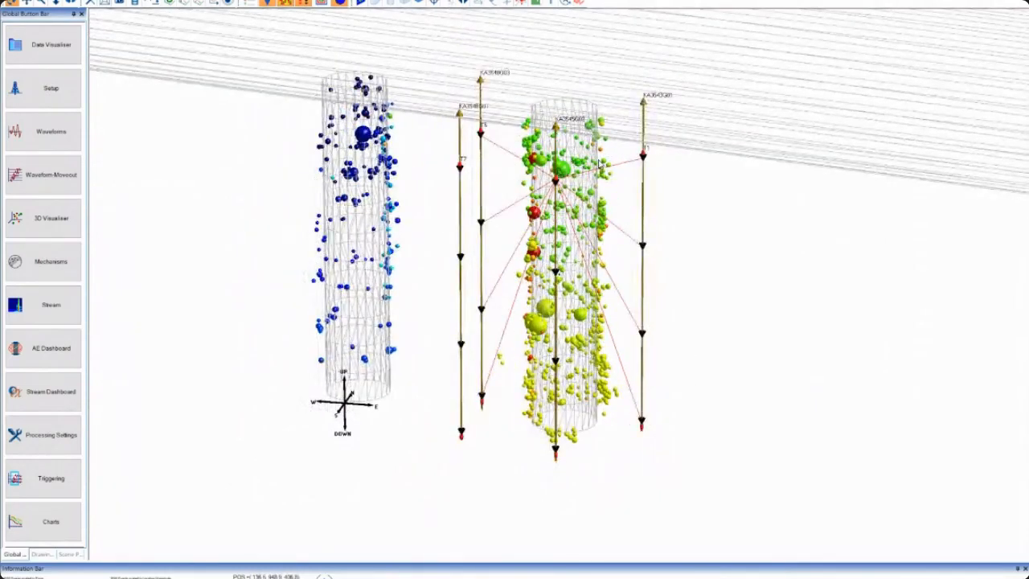
pyautogui.moveTo(664, 153); pyautogui.dragTo(691, 100)
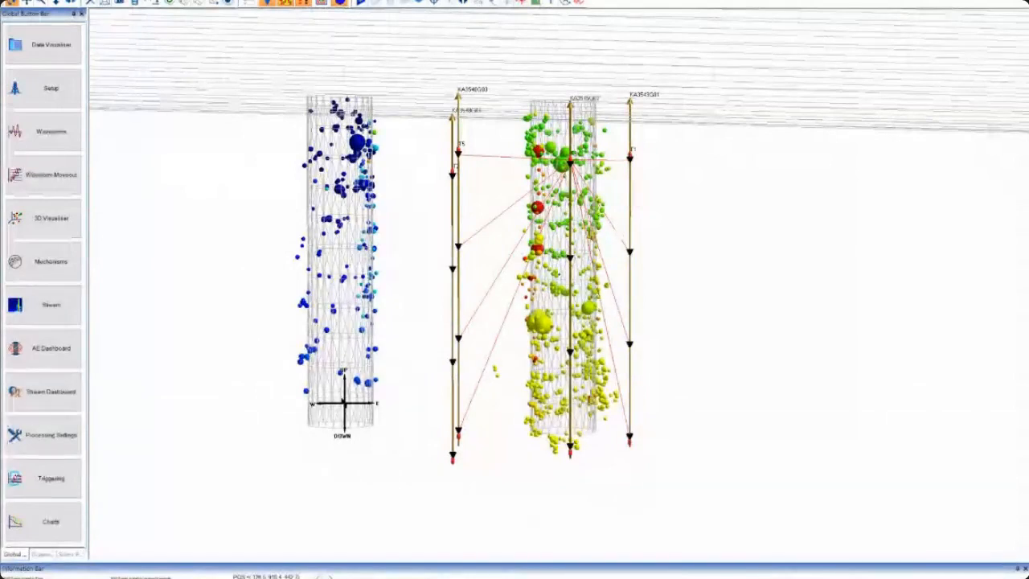
pyautogui.moveTo(402, 577)
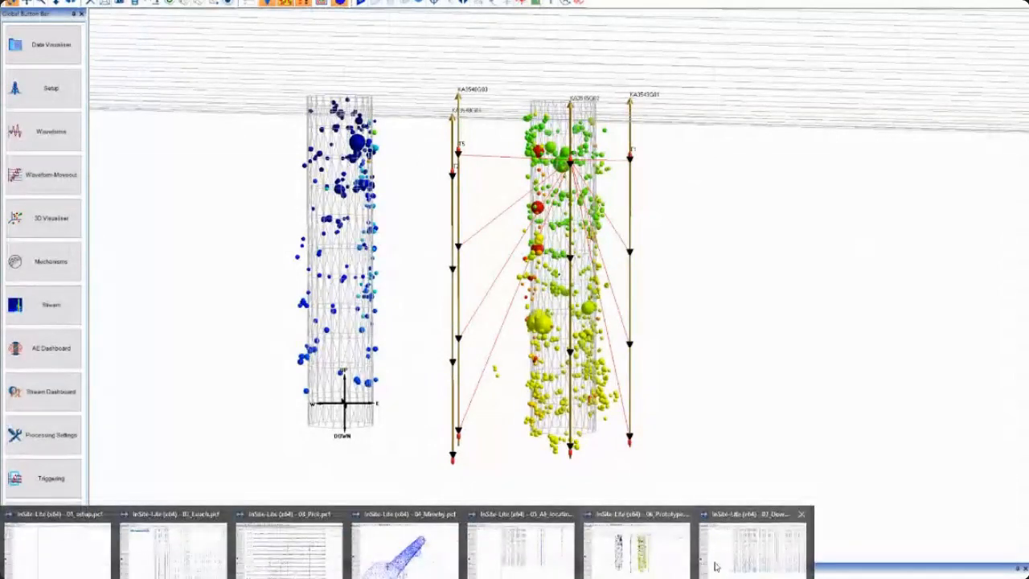
pyautogui.moveTo(727, 563)
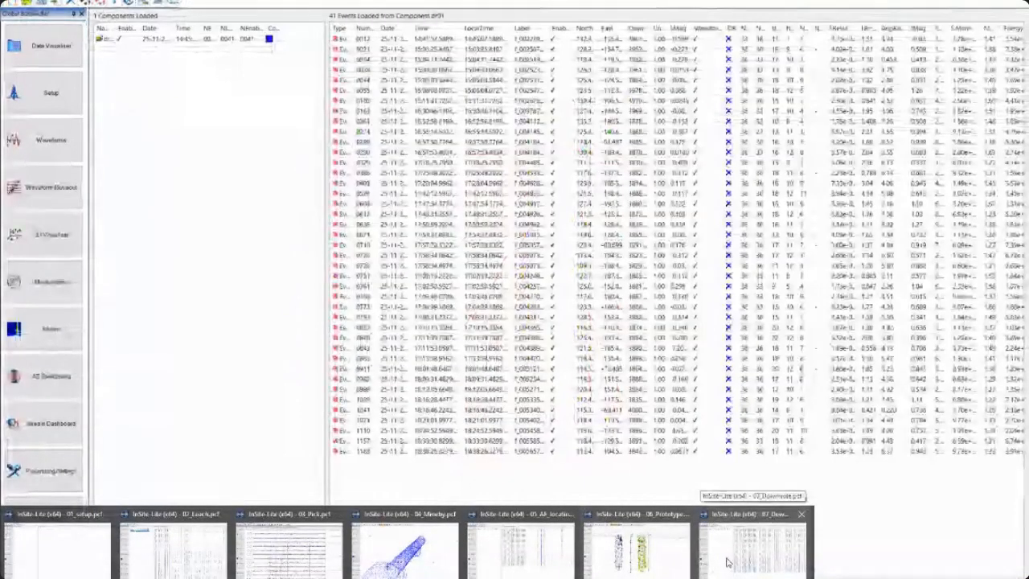
pyautogui.click(728, 563)
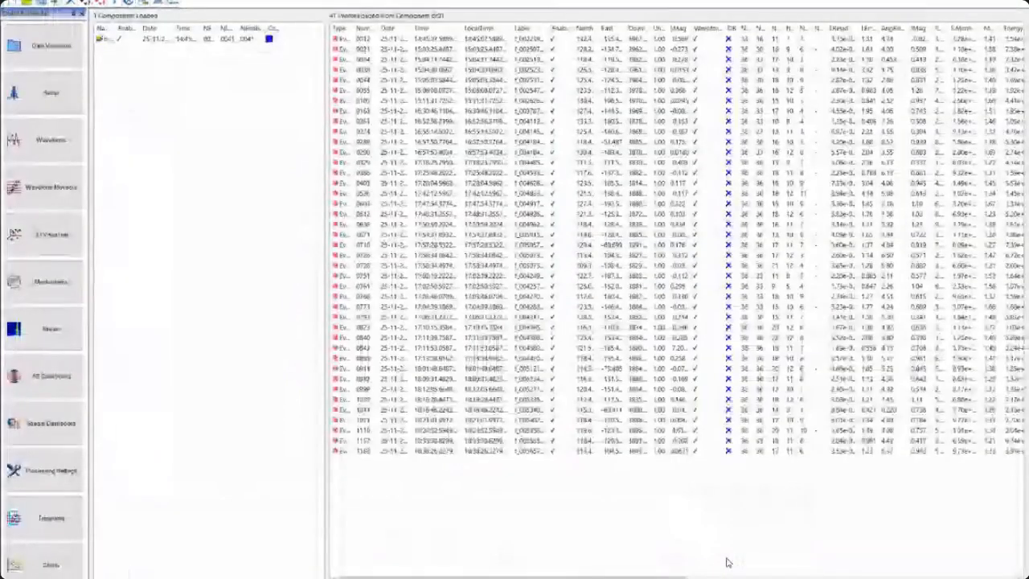
pyautogui.rightClick(436, 71)
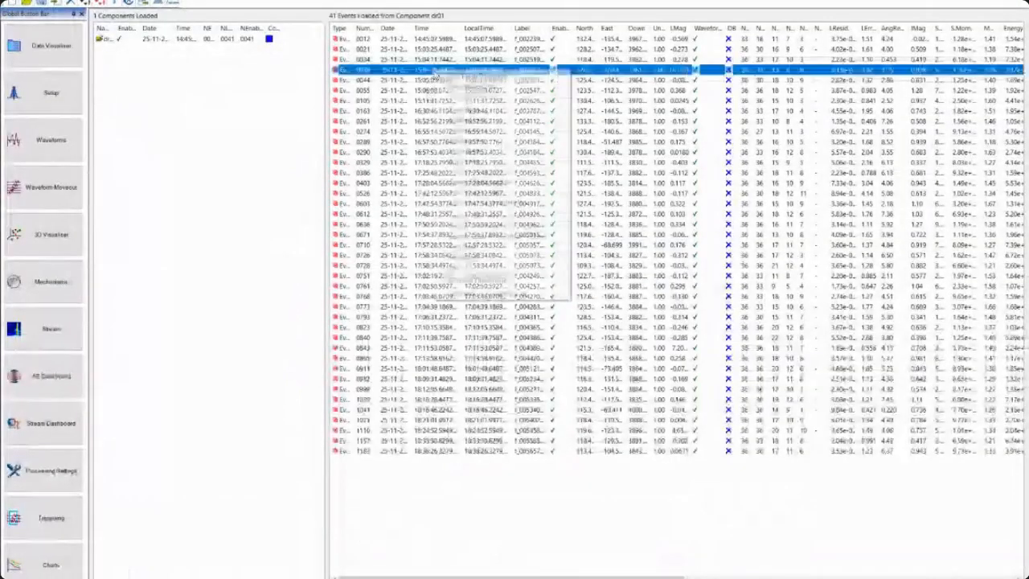
pyautogui.click(454, 83)
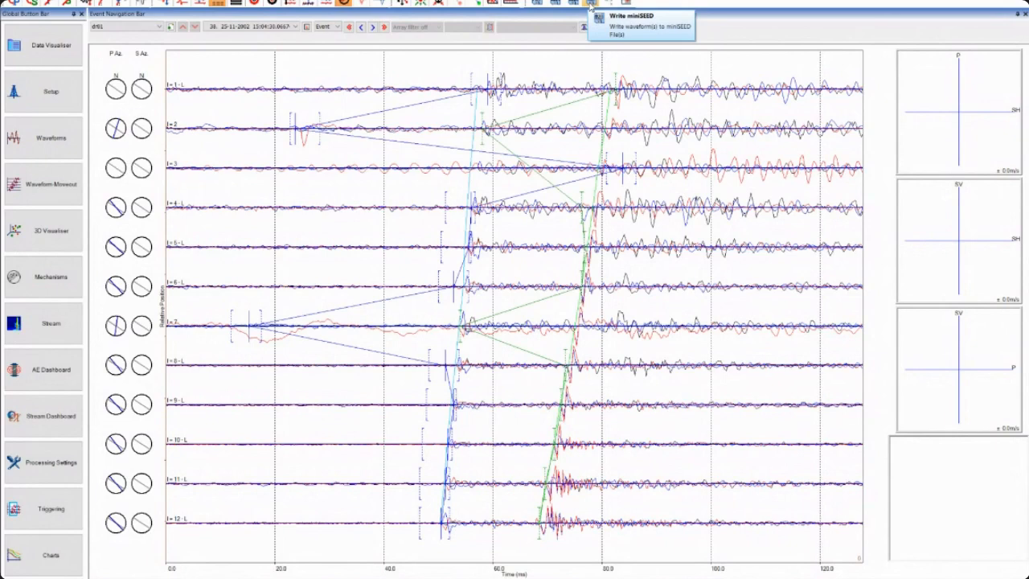
pyautogui.moveTo(407, 575)
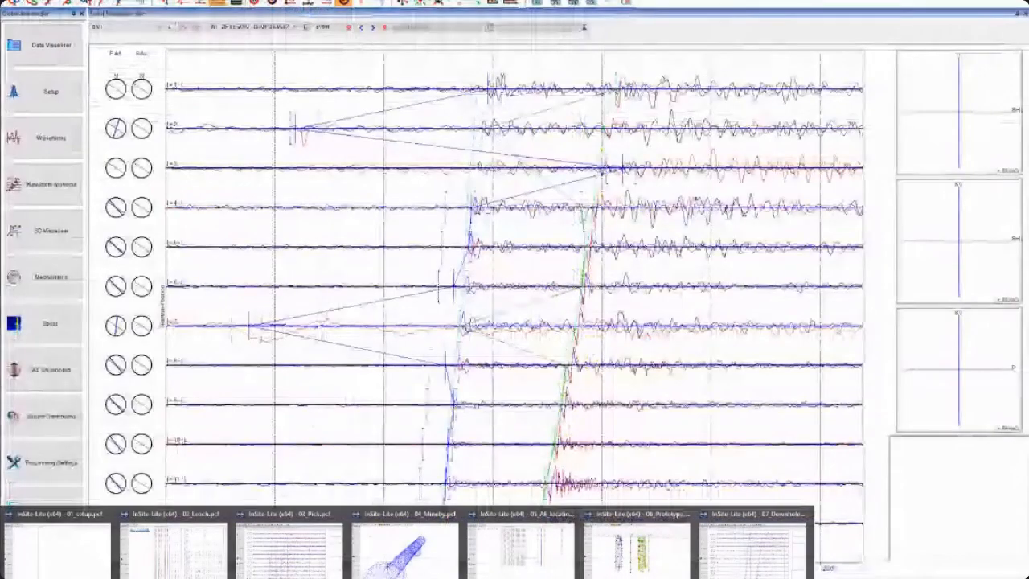
pyautogui.moveTo(249, 574)
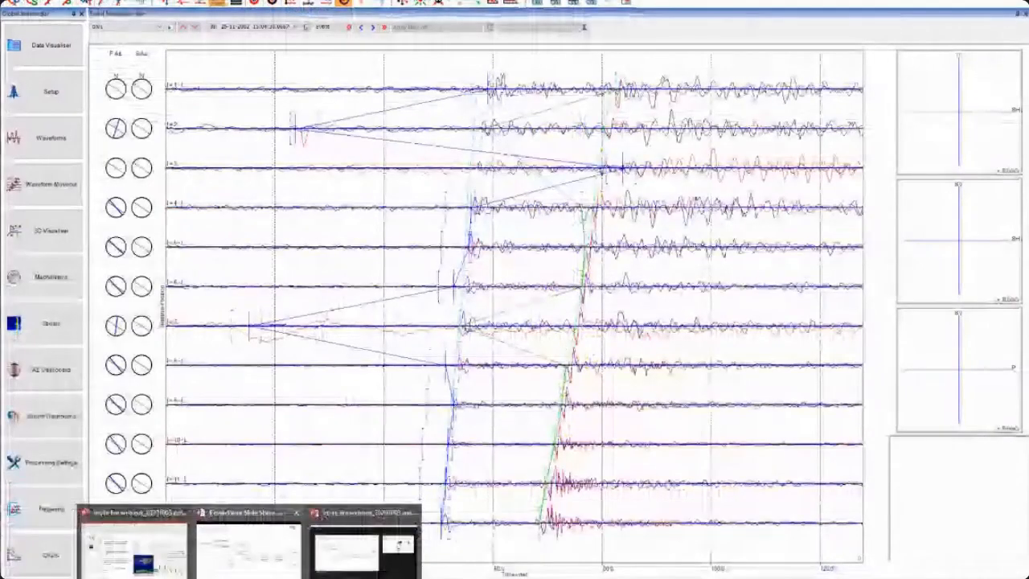
pyautogui.click(249, 543)
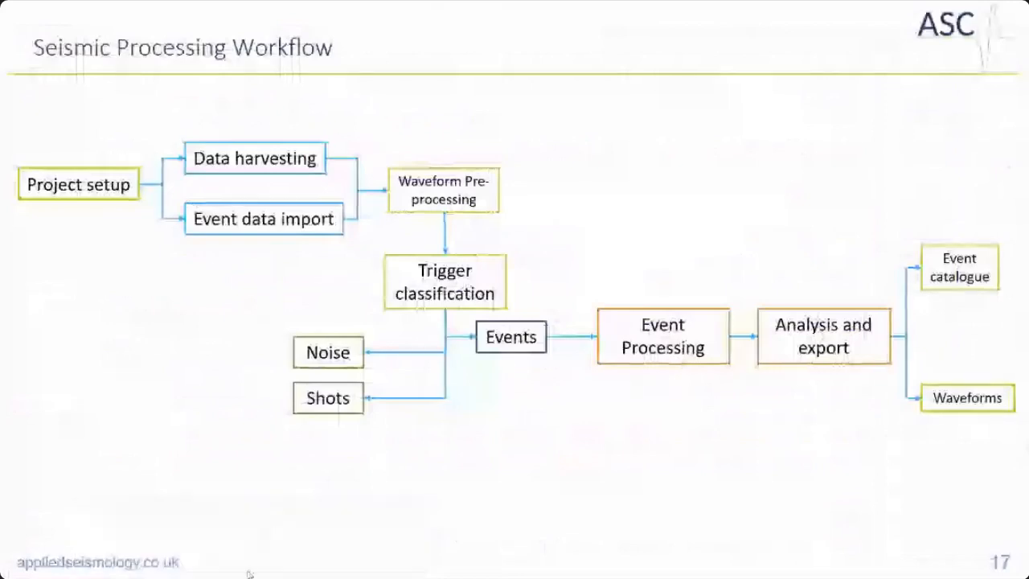
pyautogui.click(879, 399)
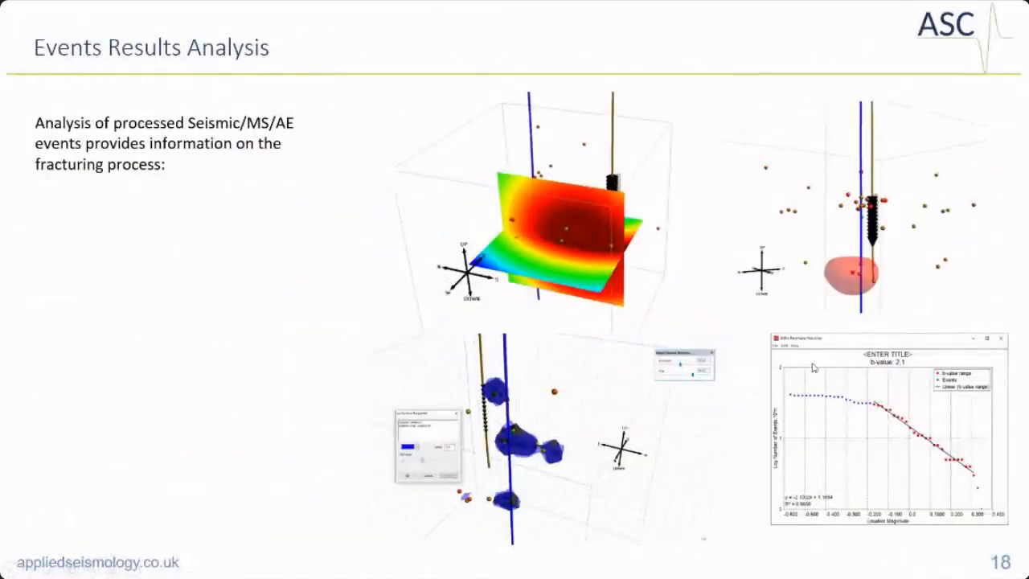
pyautogui.click(604, 341)
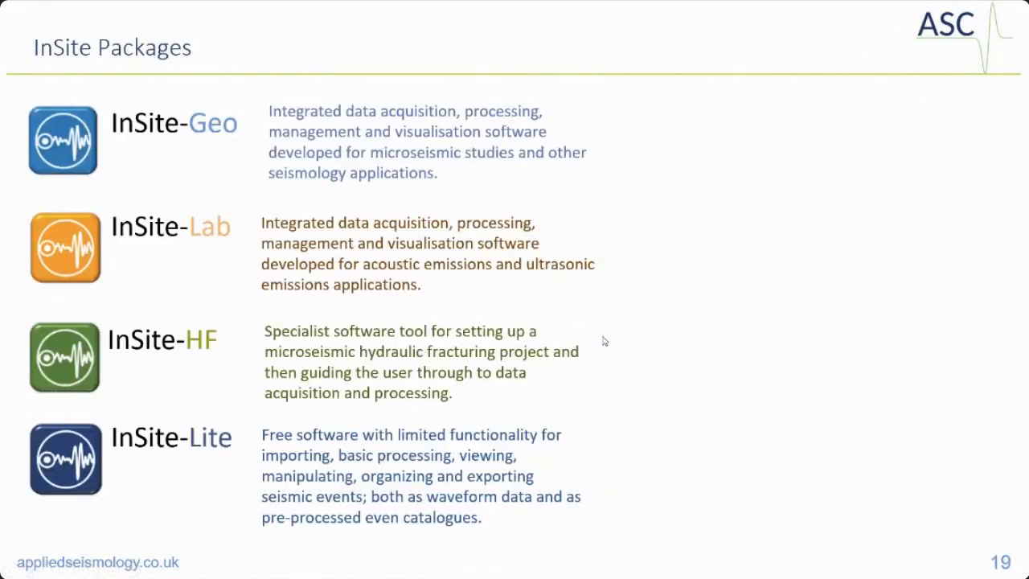
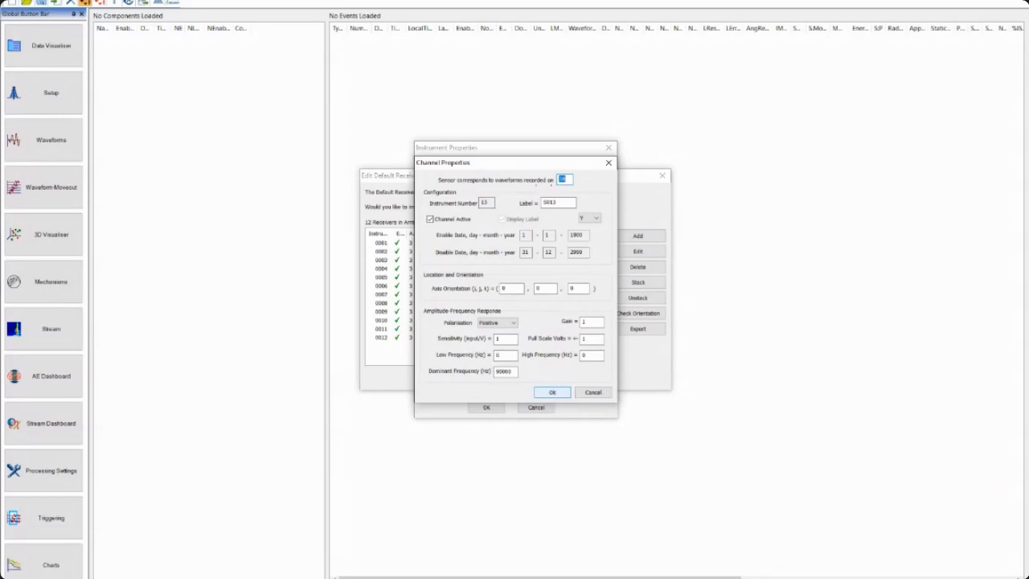
# Close the channel properties, instrument properties and default receiver array dialogs
pyautogui.press('Return')
pyautogui.press('Return')
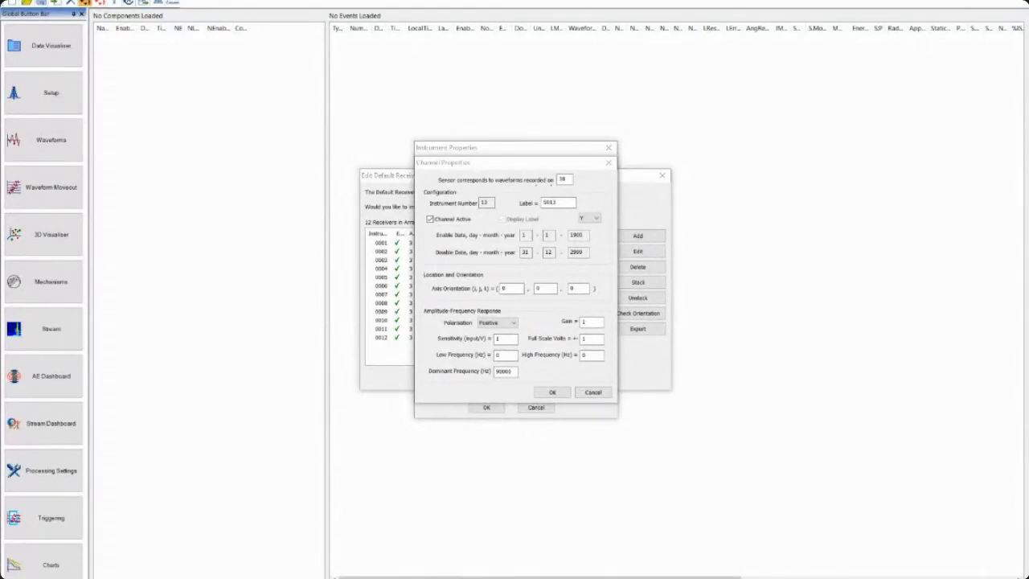
pyautogui.click(609, 163)
pyautogui.click(662, 175)
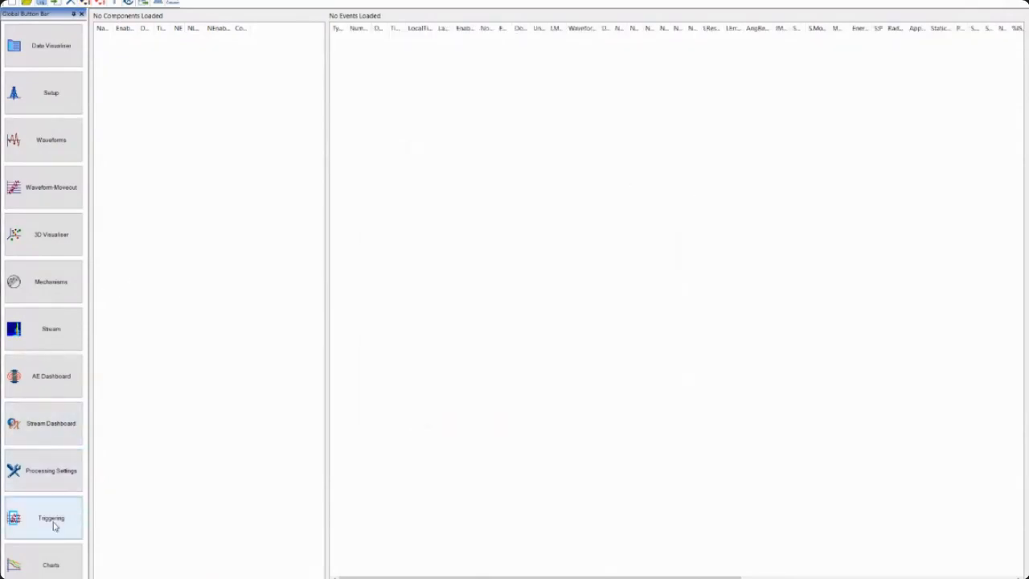
# Review the available velocity structures and inversion algorithms in the Locator processing settings, and close them without changes
pyautogui.click(58, 487)
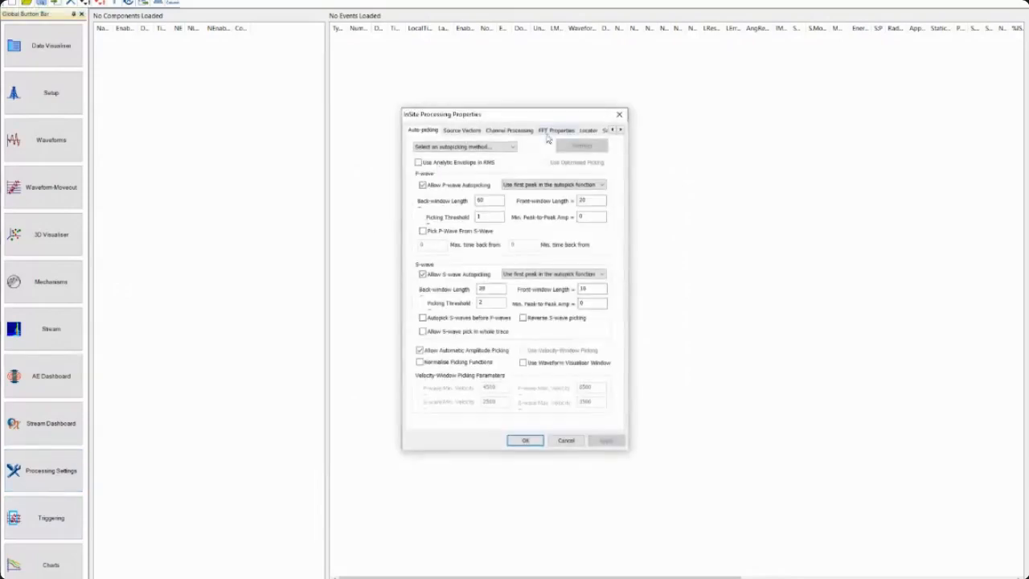
pyautogui.click(591, 132)
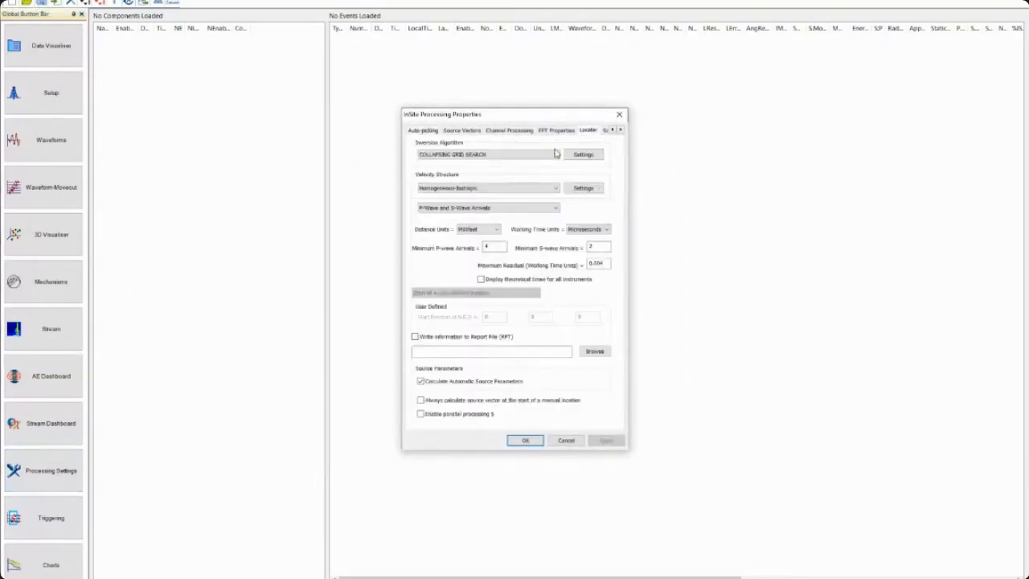
pyautogui.click(554, 192)
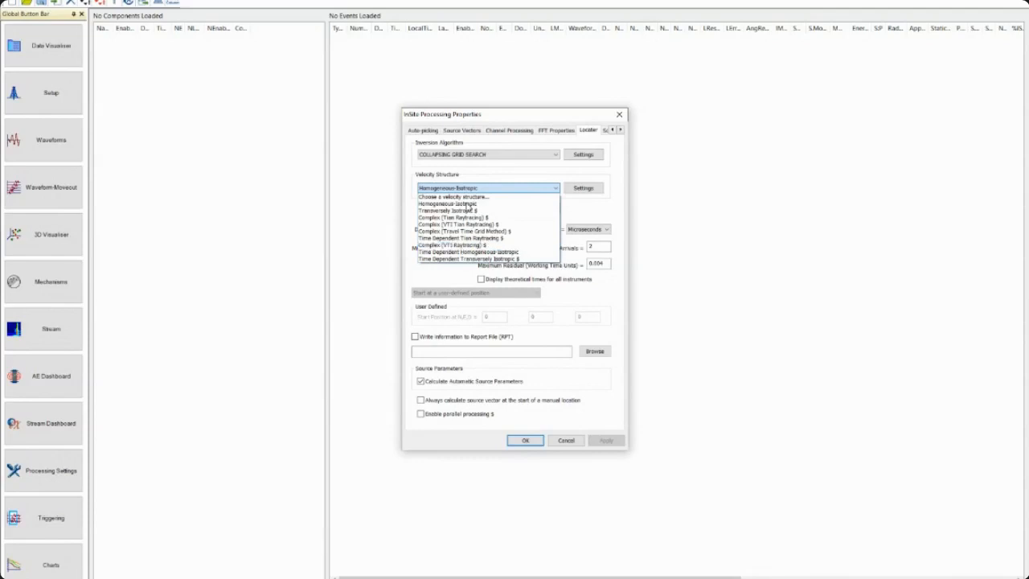
pyautogui.click(529, 162)
pyautogui.click(529, 155)
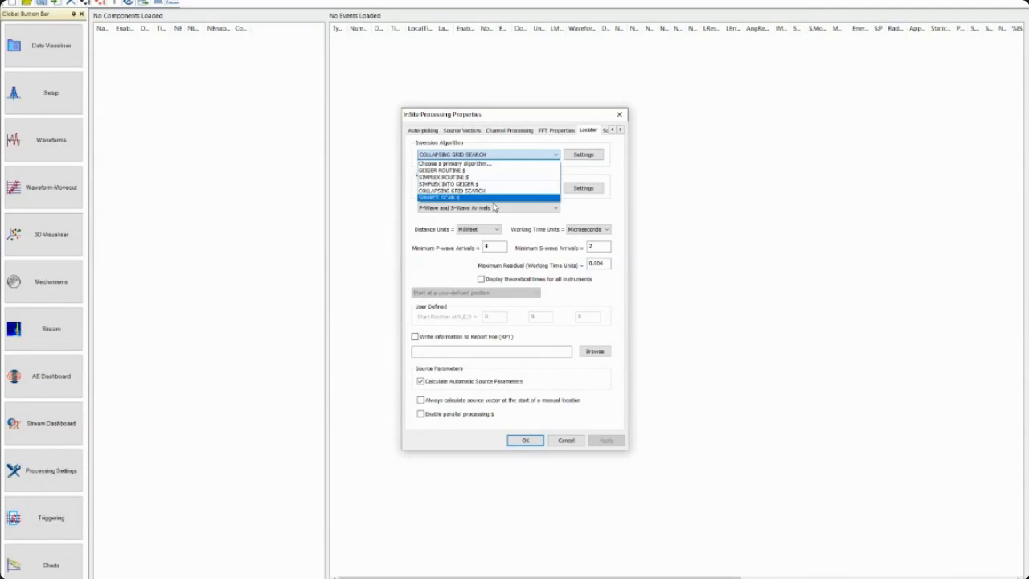
pyautogui.click(551, 157)
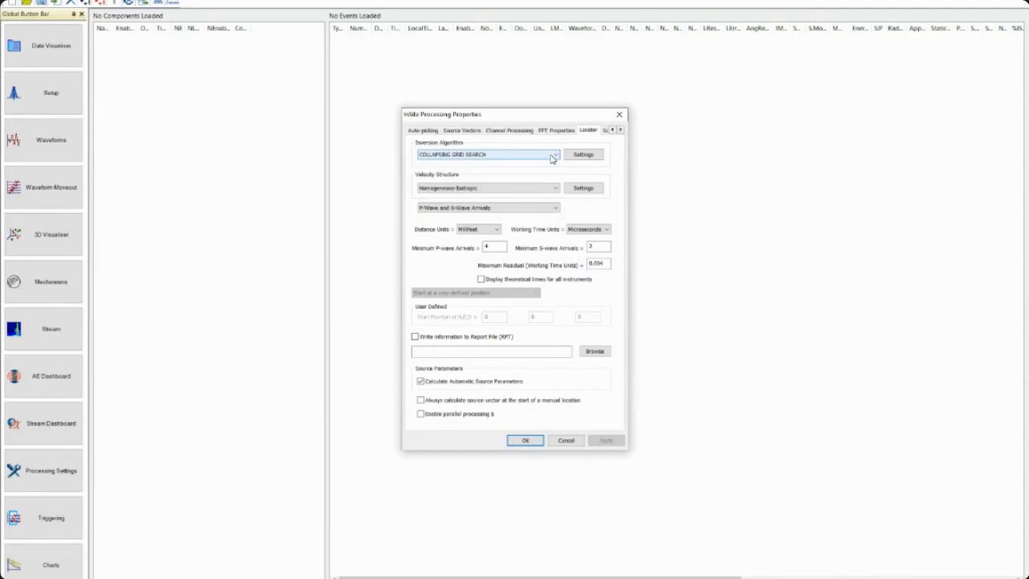
pyautogui.click(619, 114)
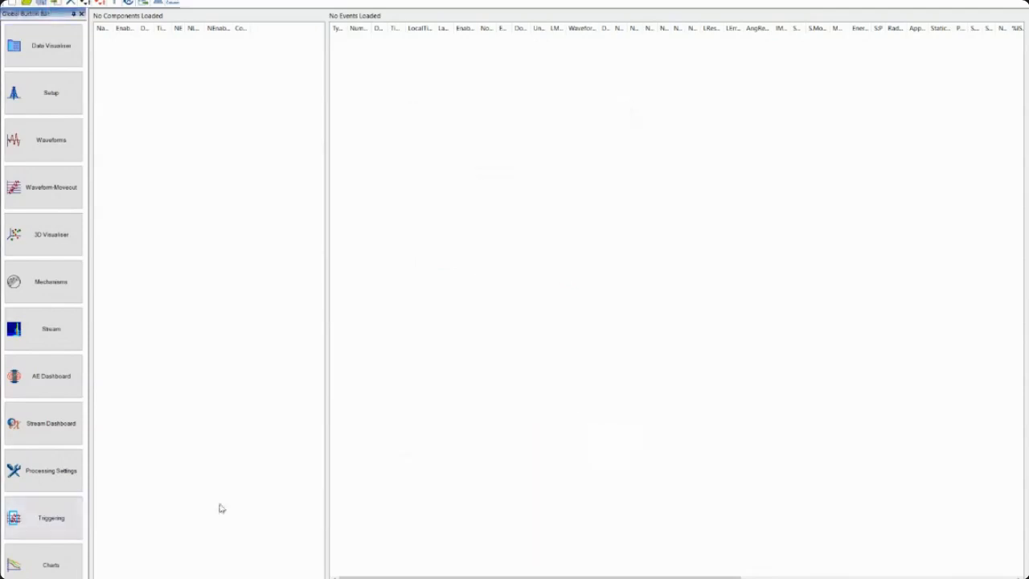
# Switch to the 04_Mineby project and inspect the blue tunnel mesh and the located events from several angles
pyautogui.moveTo(220, 578)
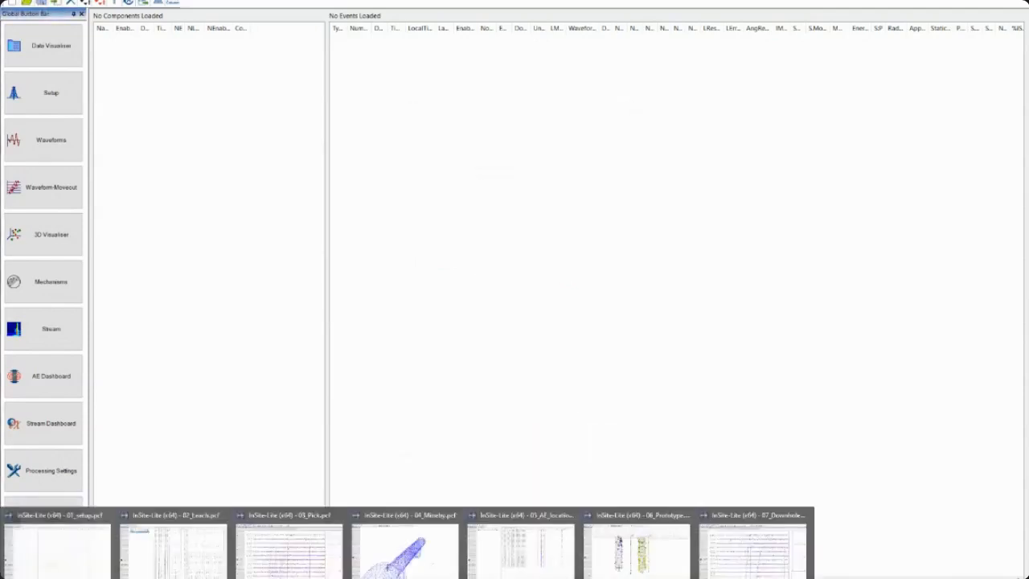
pyautogui.moveTo(410, 567)
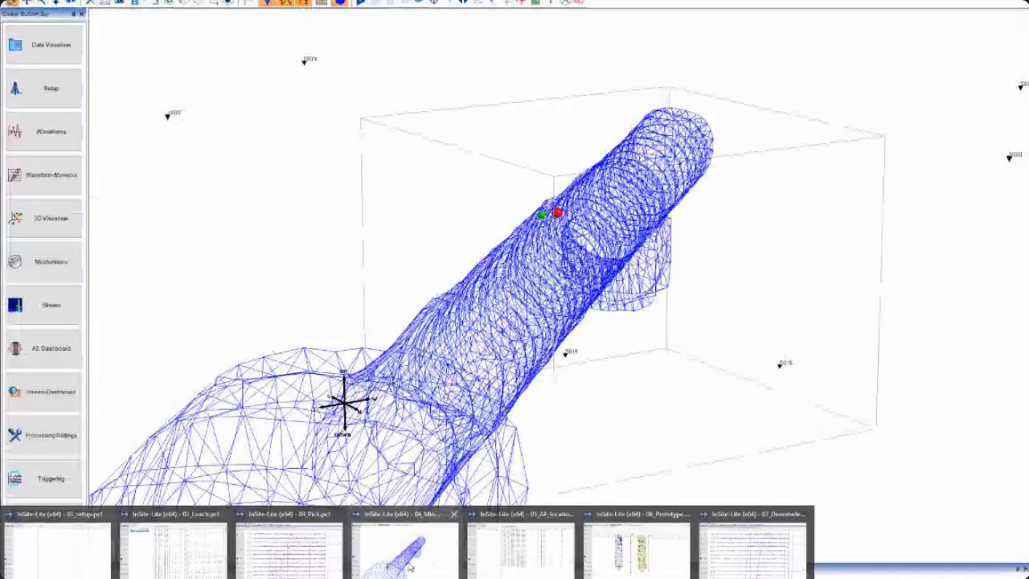
pyautogui.click(411, 568)
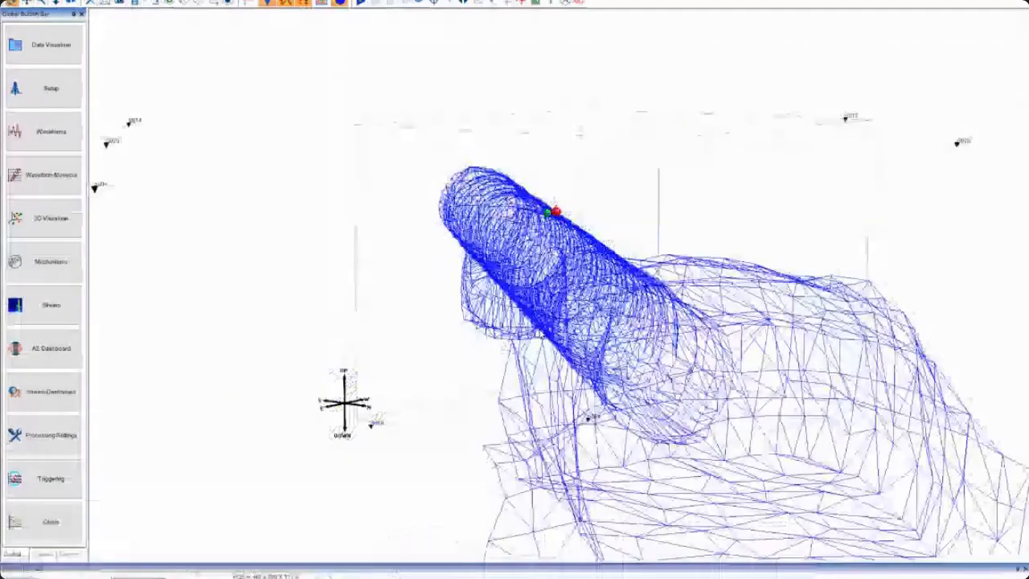
pyautogui.moveTo(434, 348)
pyautogui.mouseDown()
pyautogui.moveTo(494, 345)
pyautogui.moveTo(473, 301)
pyautogui.moveTo(466, 242)
pyautogui.moveTo(464, 282)
pyautogui.moveTo(392, 283)
pyautogui.mouseUp()
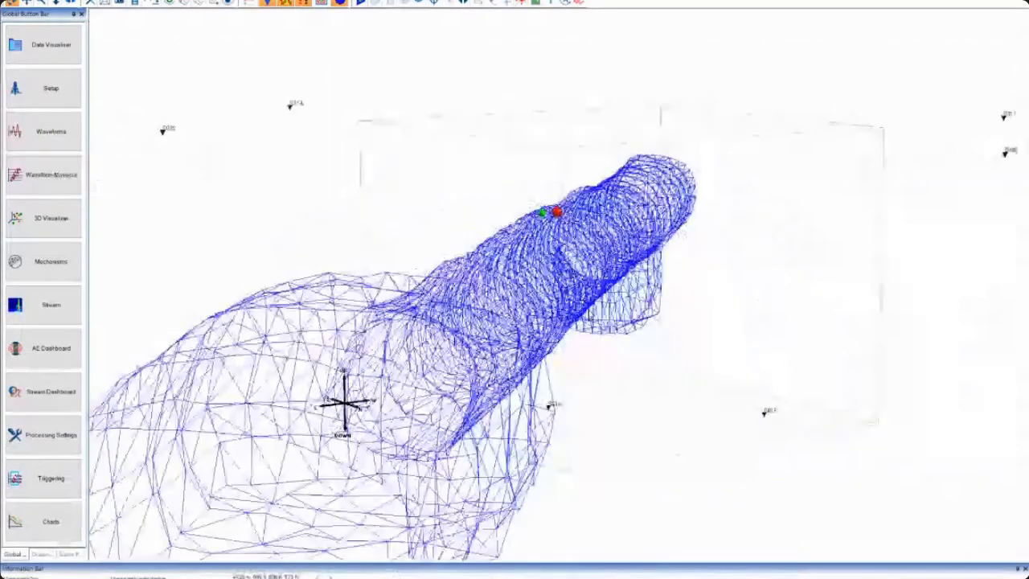
pyautogui.moveTo(591, 317); pyautogui.dragTo(531, 322)
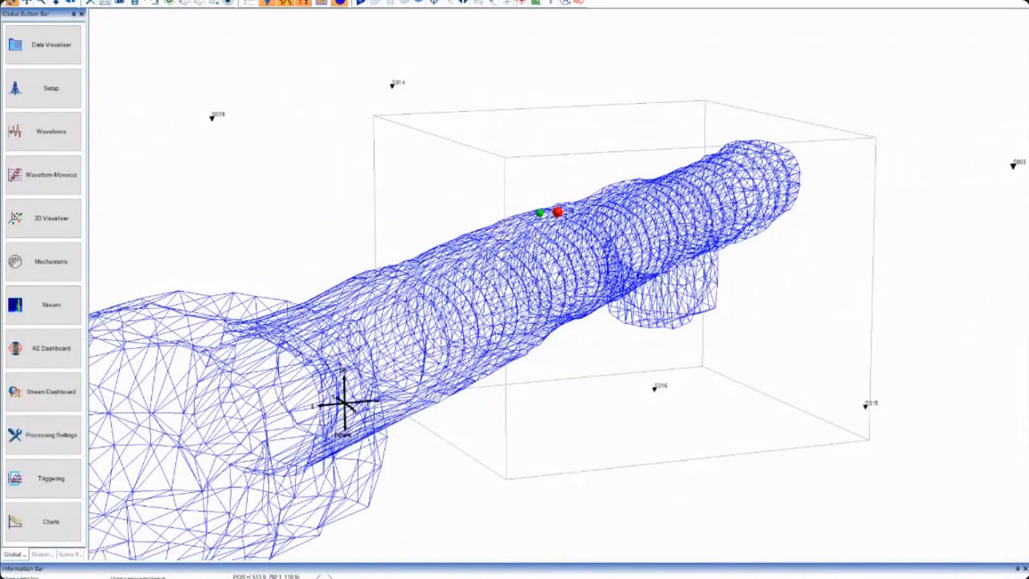
pyautogui.moveTo(457, 339); pyautogui.dragTo(521, 323)
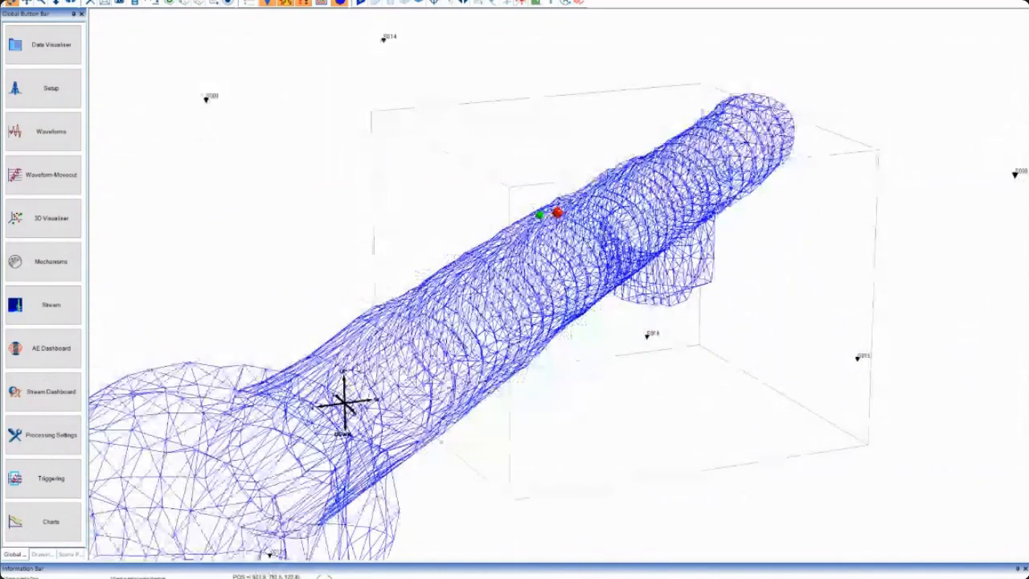
# Examine the Event Filter options, including DOF Volume filtering, and close the dialog without applying a filter
pyautogui.click(549, 4)
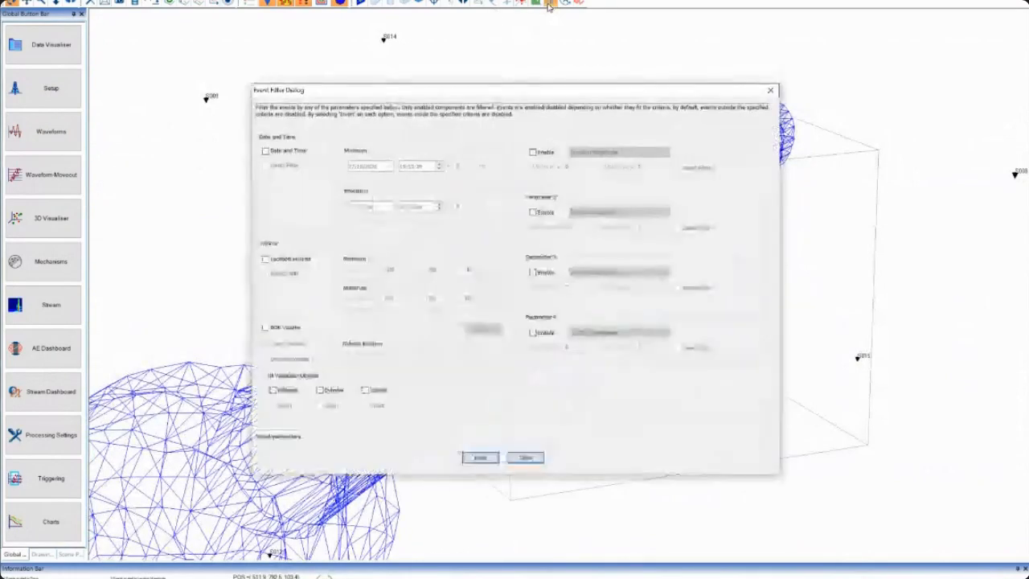
pyautogui.click(268, 328)
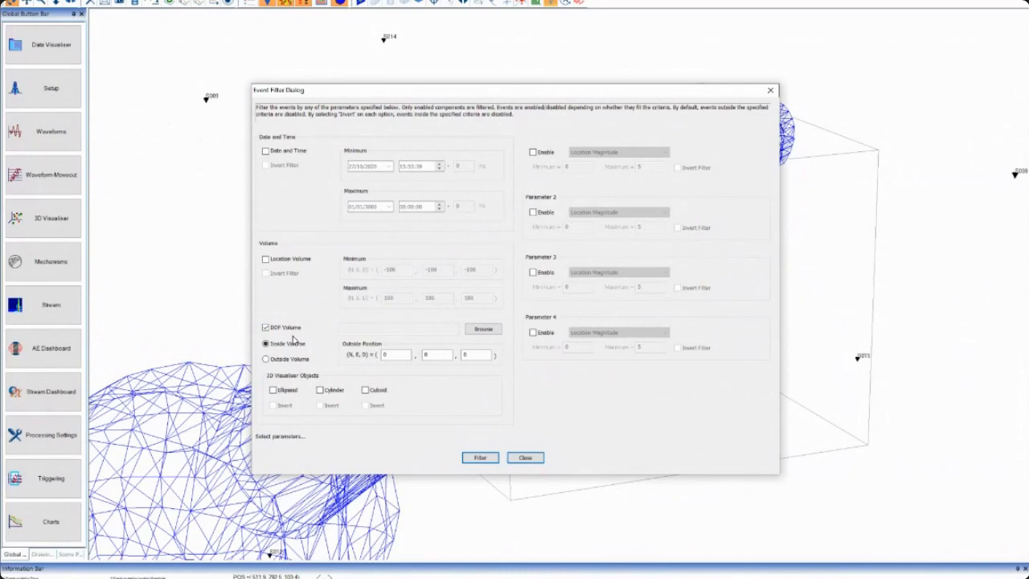
pyautogui.click(533, 458)
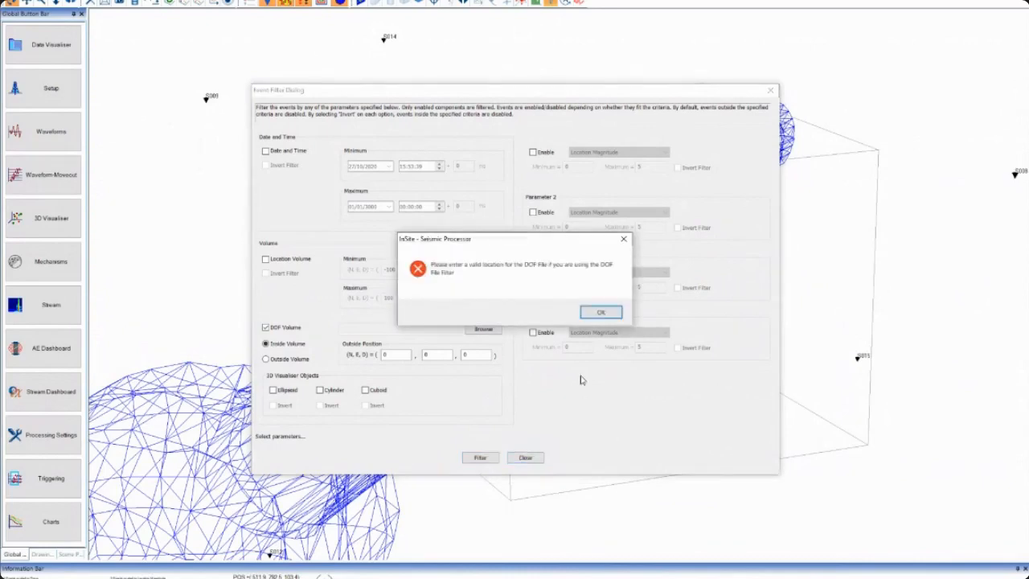
pyautogui.click(602, 313)
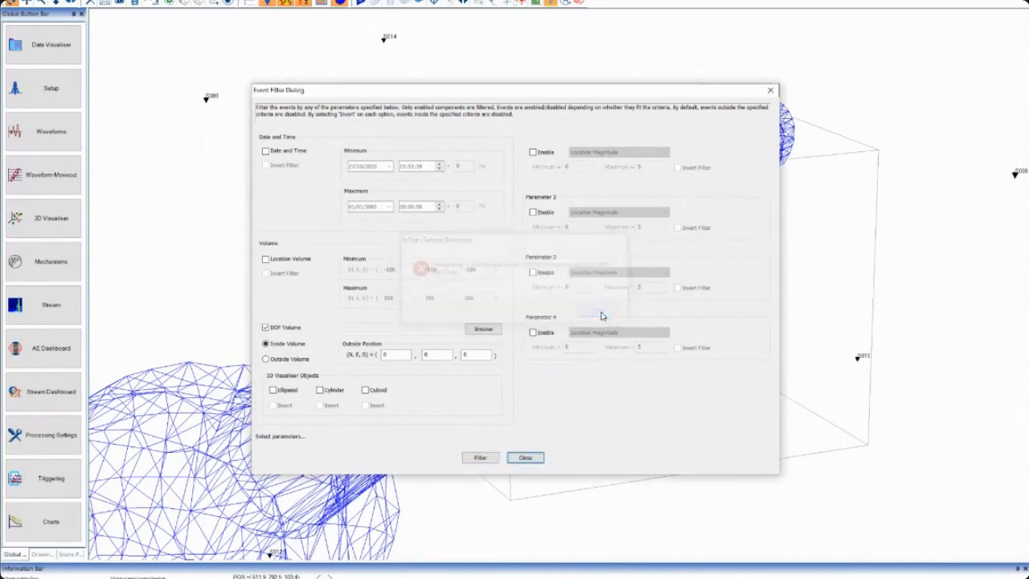
pyautogui.click(770, 91)
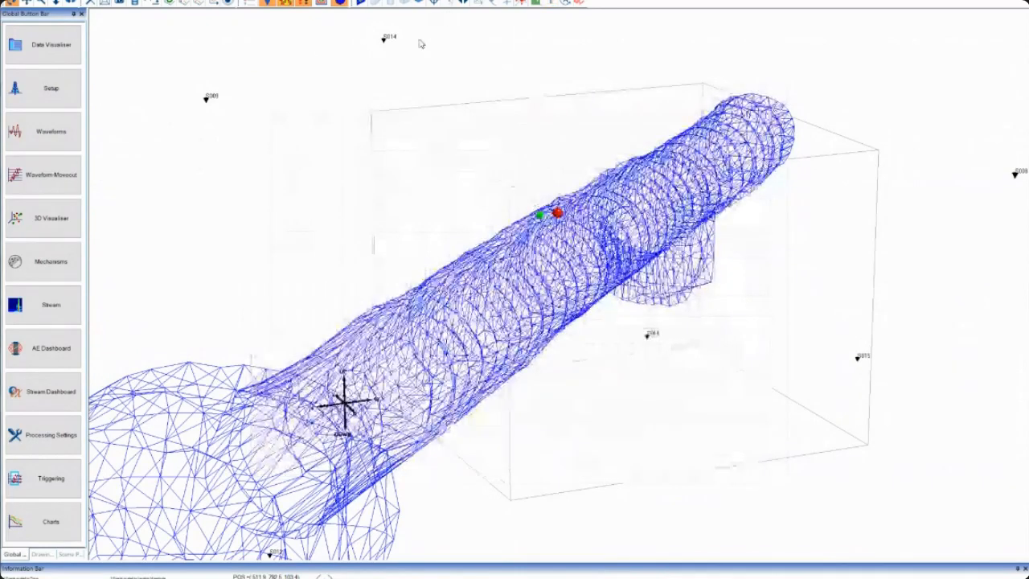
# Draw a red rectangular plane about 5.4 m high and 5.6 m wide beside the tunnel mesh
pyautogui.moveTo(326, 196); pyautogui.dragTo(385, 161)
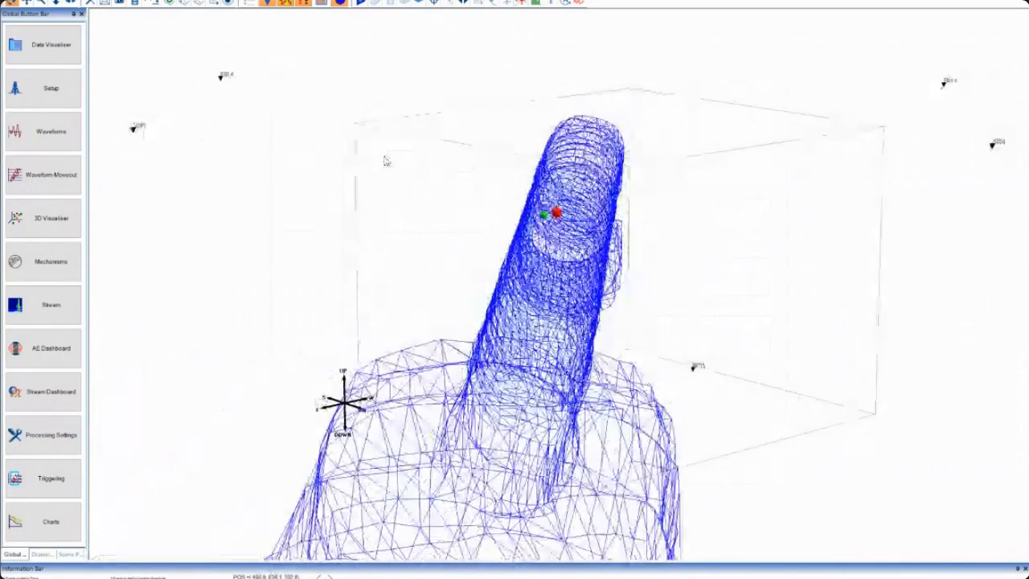
pyautogui.click(419, 3)
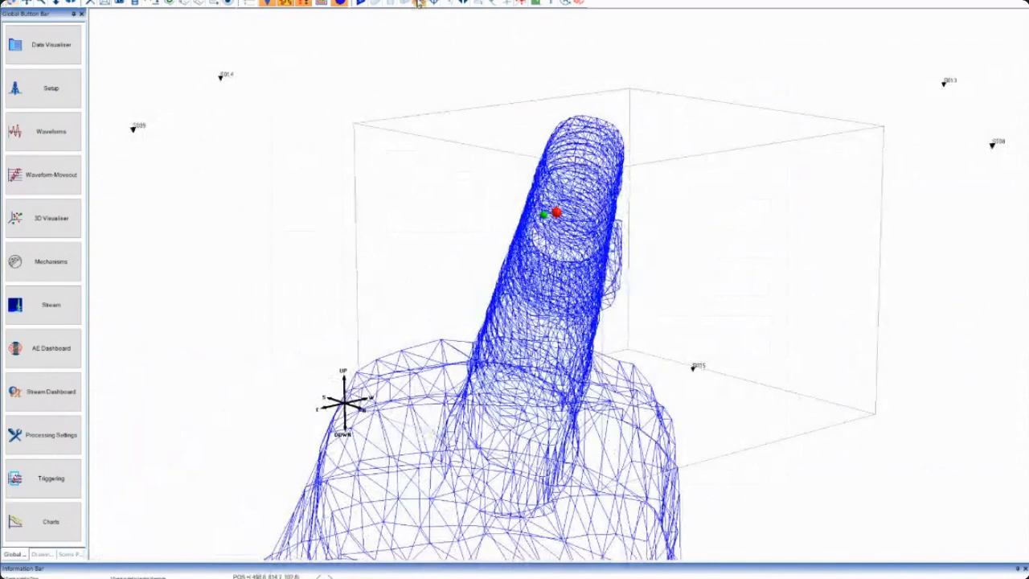
pyautogui.moveTo(348, 99); pyautogui.dragTo(511, 256)
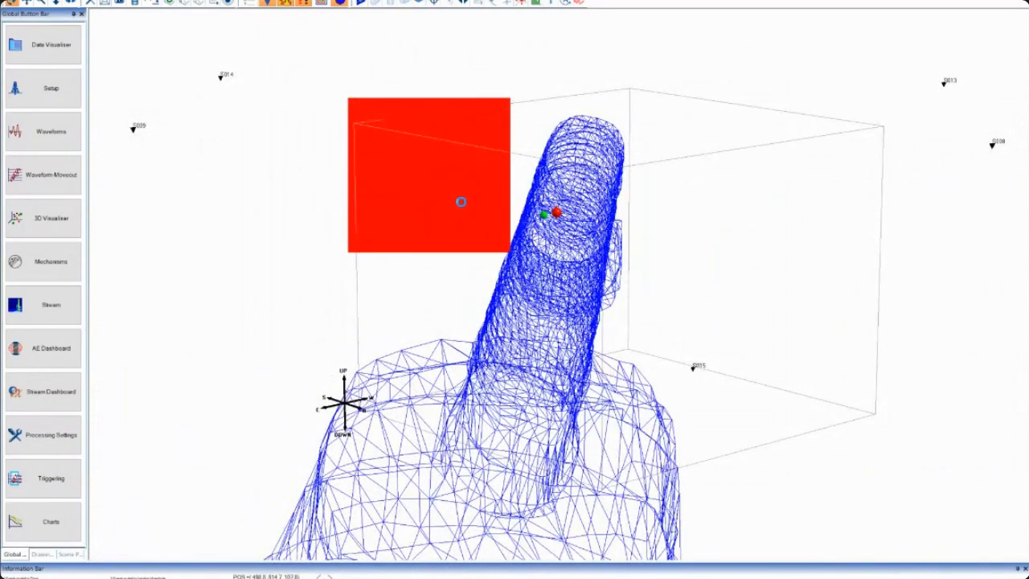
# Adjust the red plane to azimuth 218, dip 0, easting about 759.4 m and depth about 123.6 m
pyautogui.rightClick(461, 203)
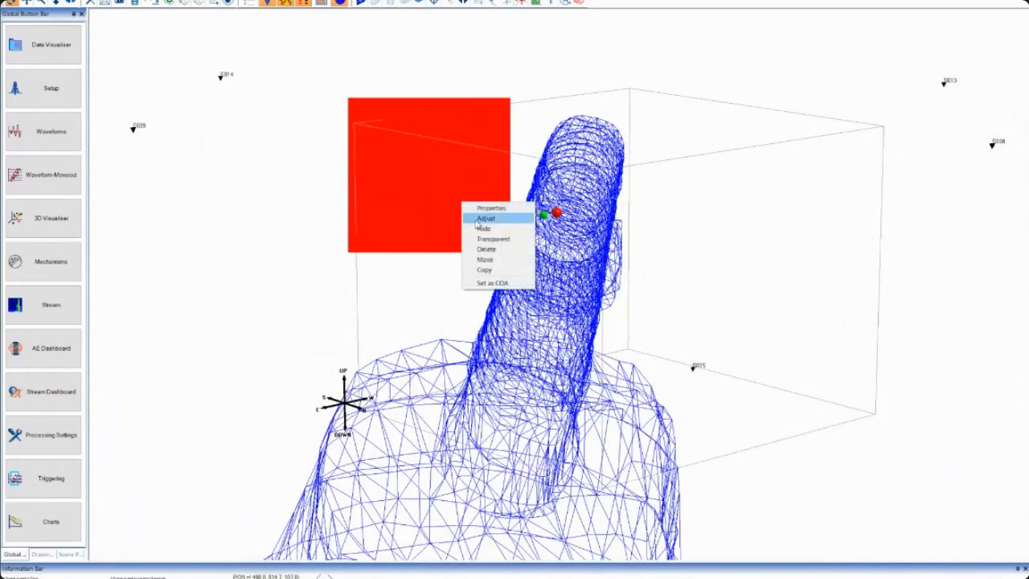
pyautogui.click(481, 218)
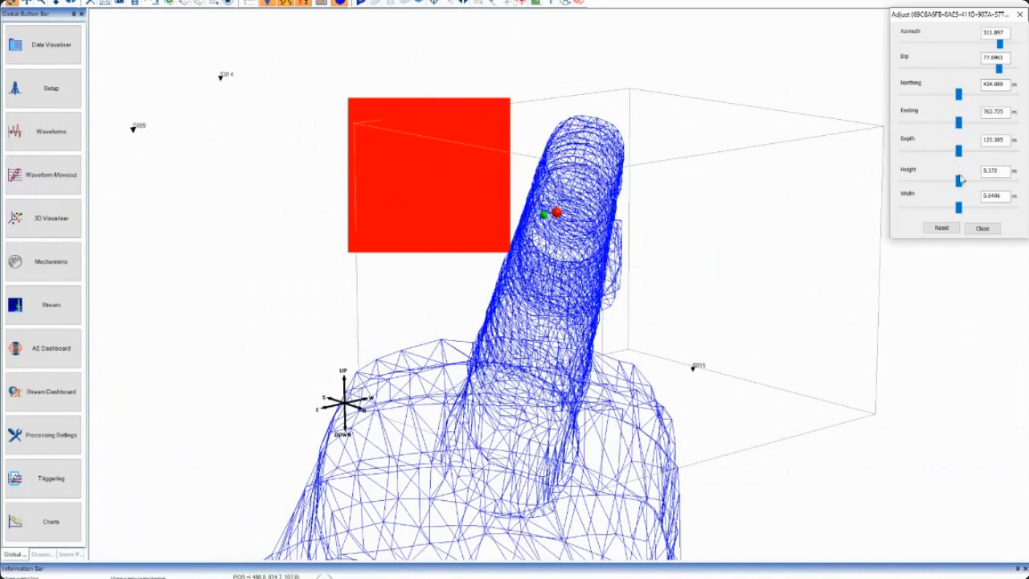
pyautogui.moveTo(999, 67); pyautogui.dragTo(910, 61)
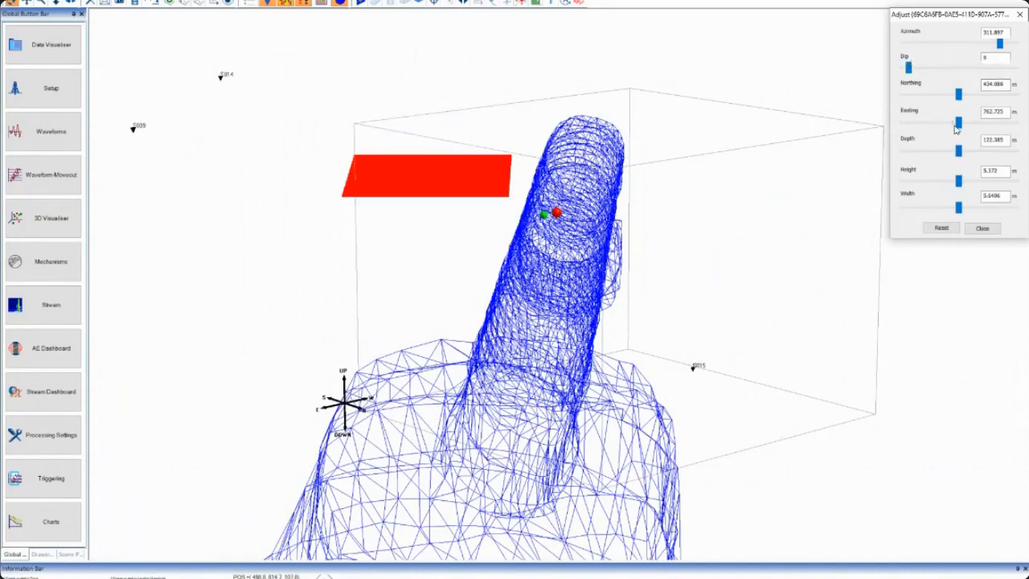
pyautogui.click(953, 126)
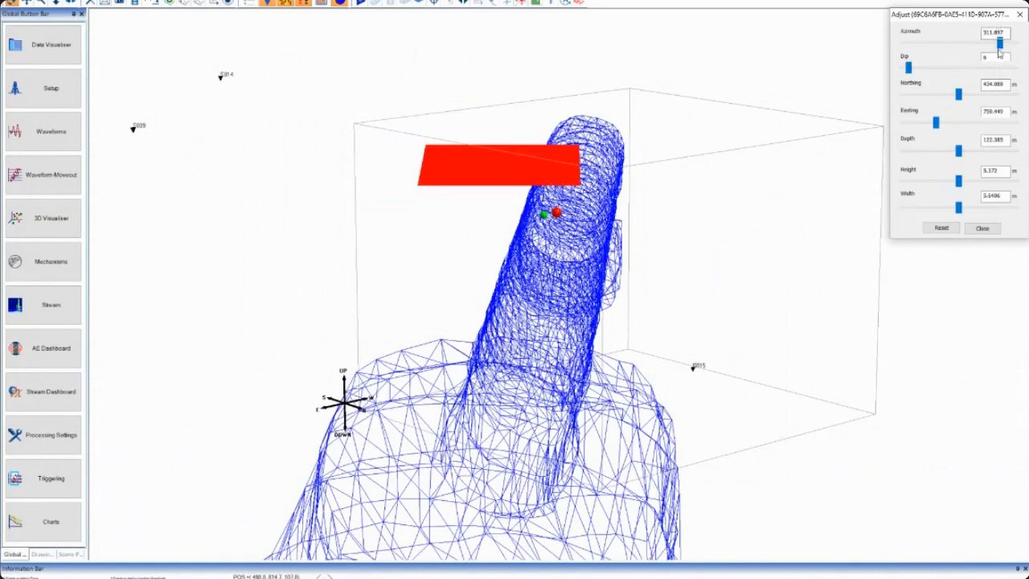
pyautogui.moveTo(999, 43); pyautogui.dragTo(972, 44)
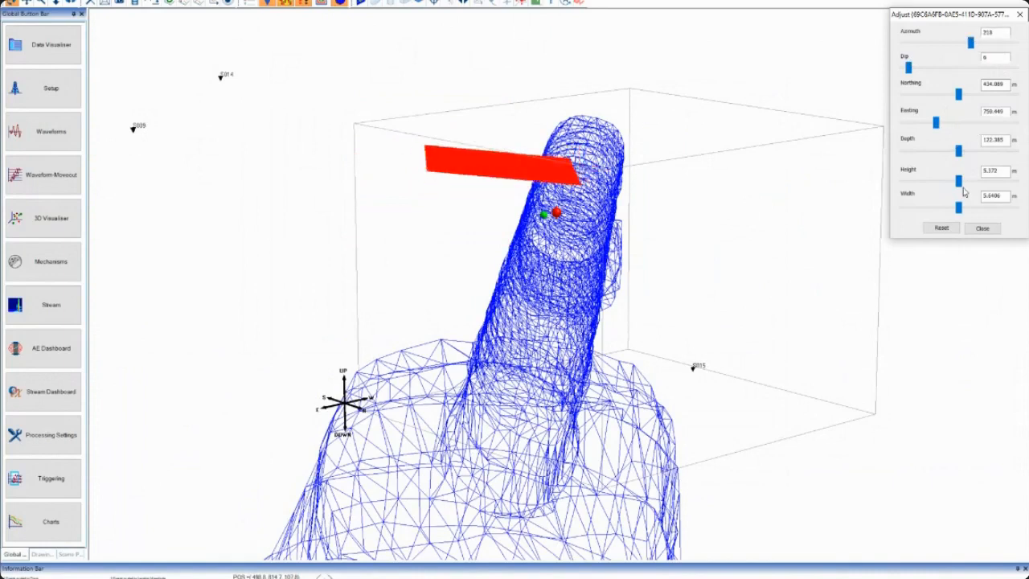
pyautogui.moveTo(959, 151); pyautogui.dragTo(968, 153)
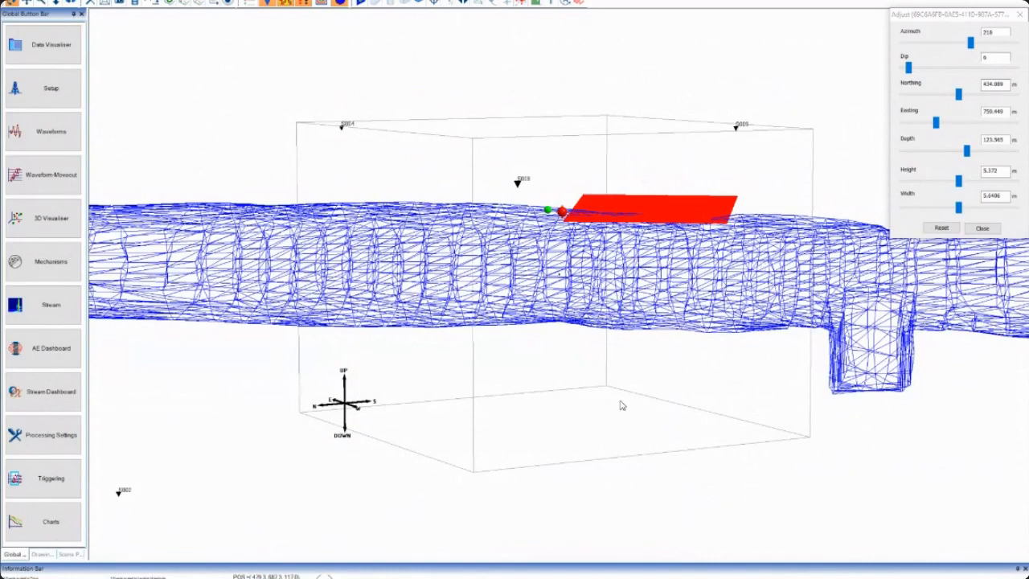
pyautogui.moveTo(407, 578)
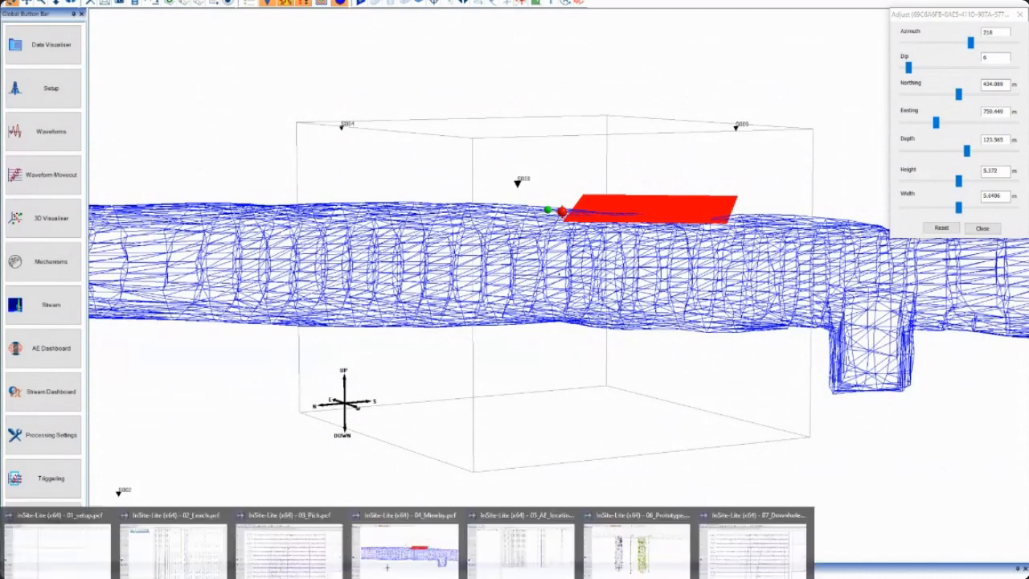
pyautogui.click(181, 559)
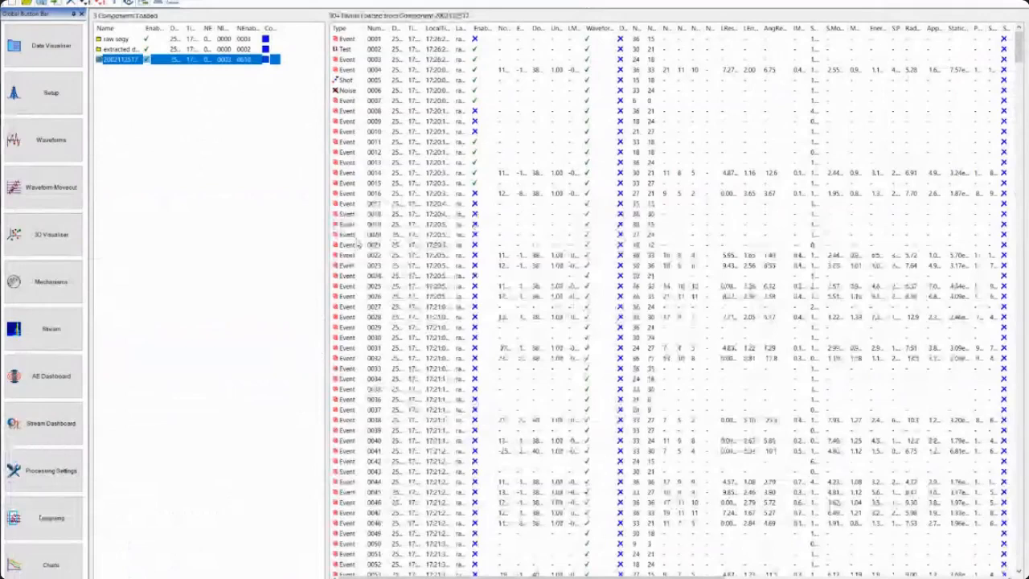
pyautogui.rightClick(481, 50)
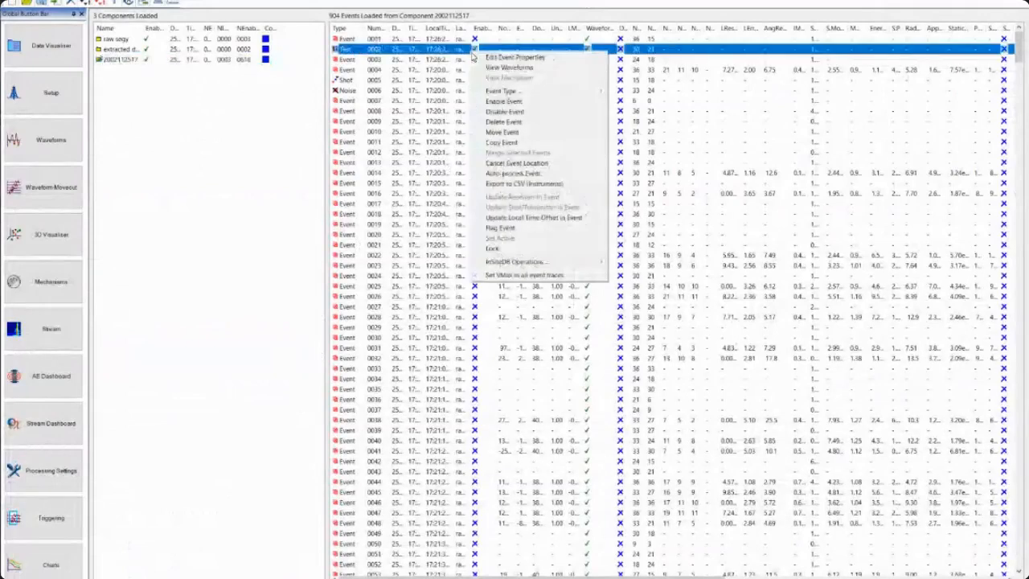
pyautogui.click(490, 67)
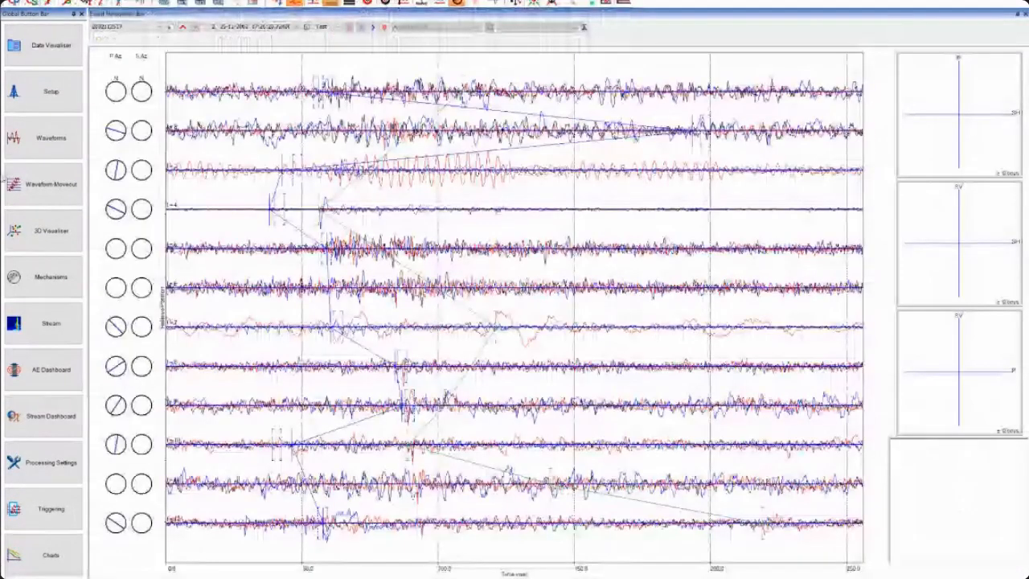
# Compare the event's waveform and moveout displays, and plot the particle motion for a short window just after the first pick on trace 4
pyautogui.click(38, 152)
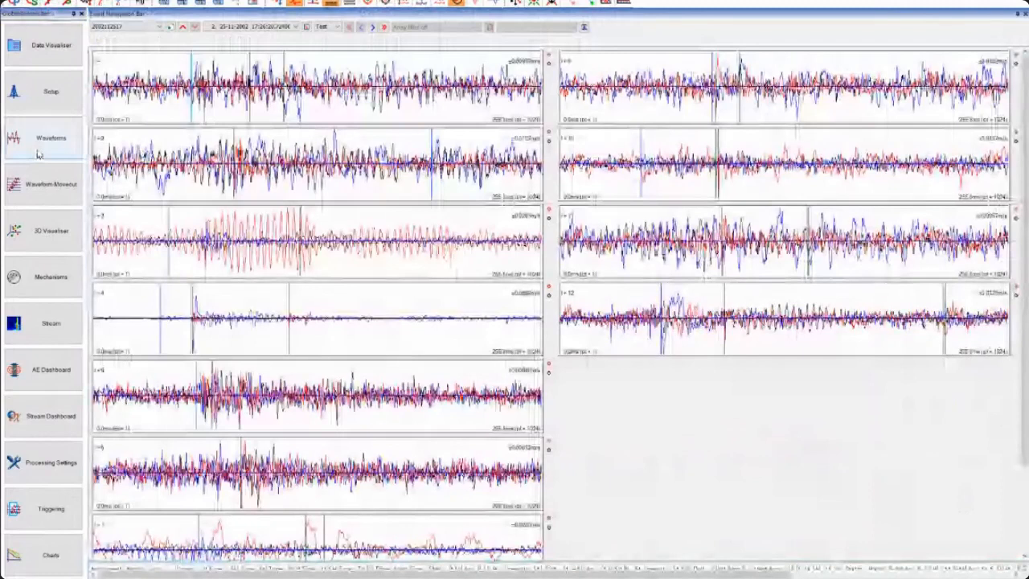
pyautogui.click(49, 197)
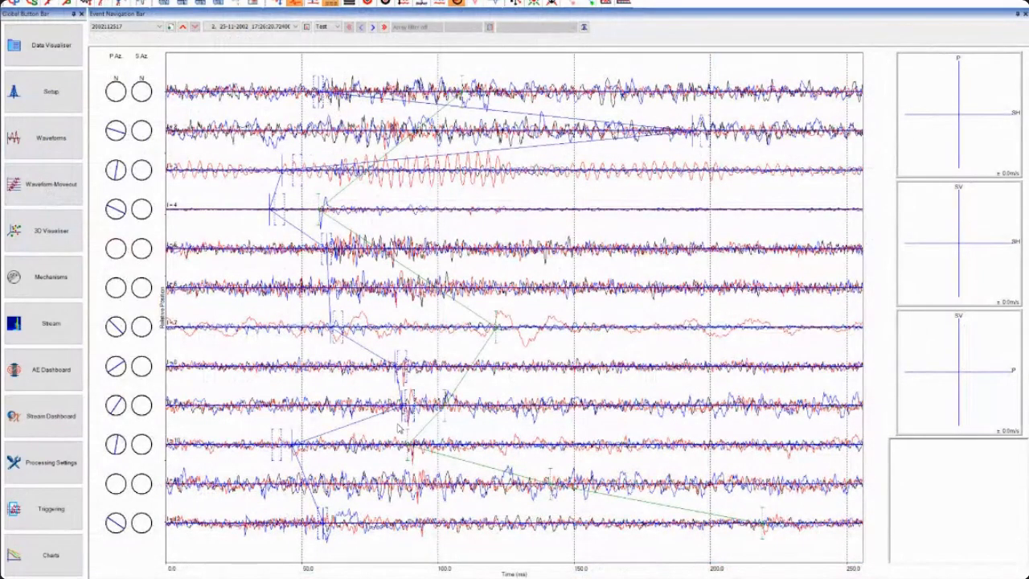
pyautogui.moveTo(233, 198); pyautogui.dragTo(614, 214)
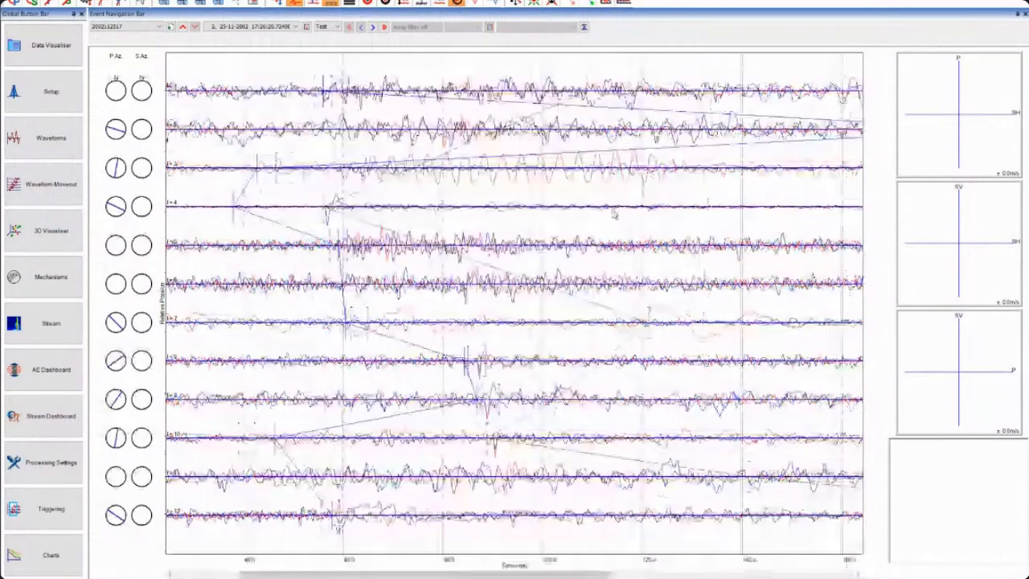
pyautogui.moveTo(237, 207)
pyautogui.mouseDown()
pyautogui.moveTo(547, 208)
pyautogui.moveTo(276, 208)
pyautogui.mouseUp()
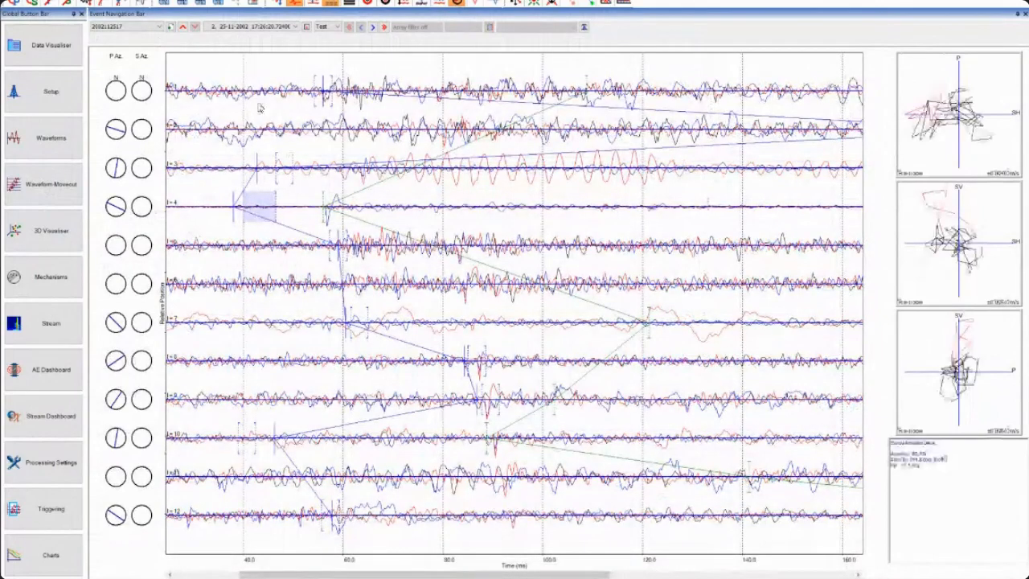
# Create a time-cropped event spanning about 40 to 106 ms in the extracted data component, with events re-numbered
pyautogui.moveTo(245, 66); pyautogui.dragTo(574, 72)
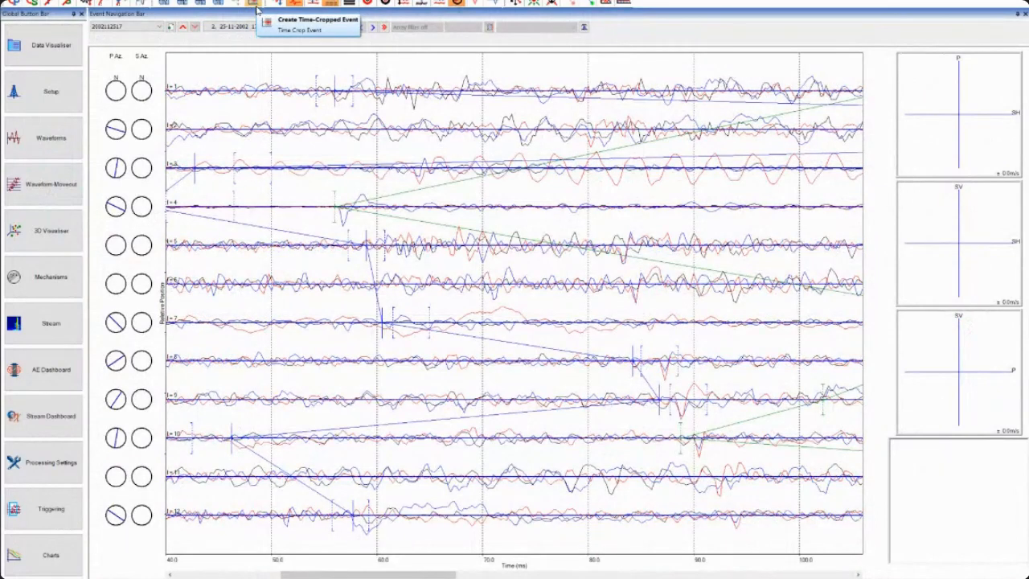
pyautogui.click(256, 7)
pyautogui.click(567, 288)
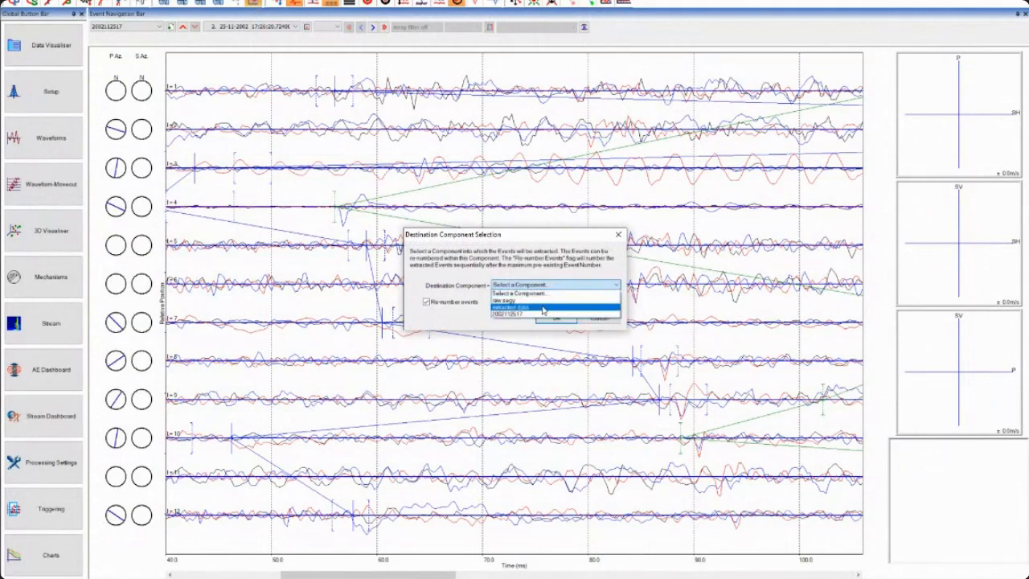
pyautogui.click(543, 308)
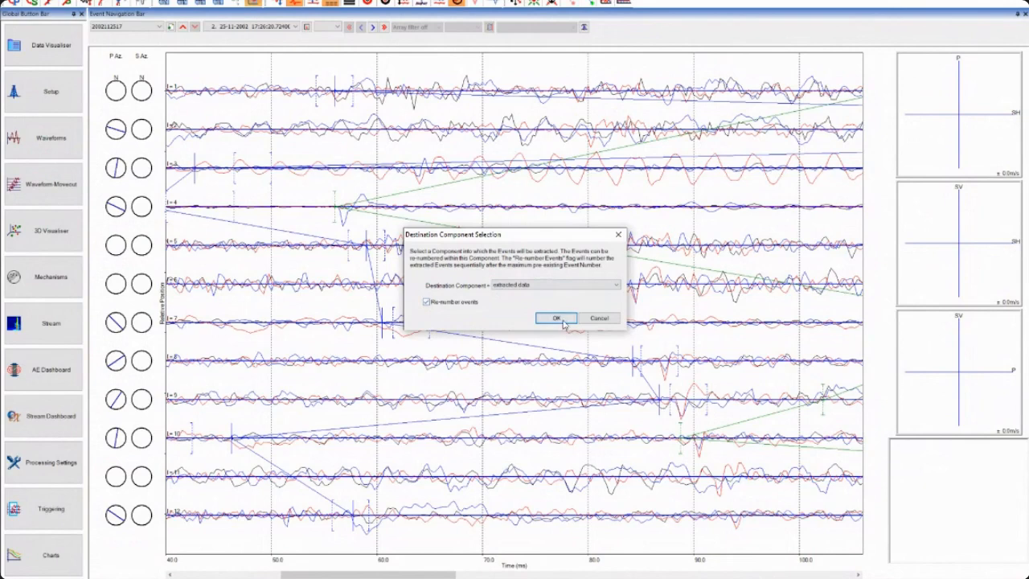
pyautogui.click(564, 324)
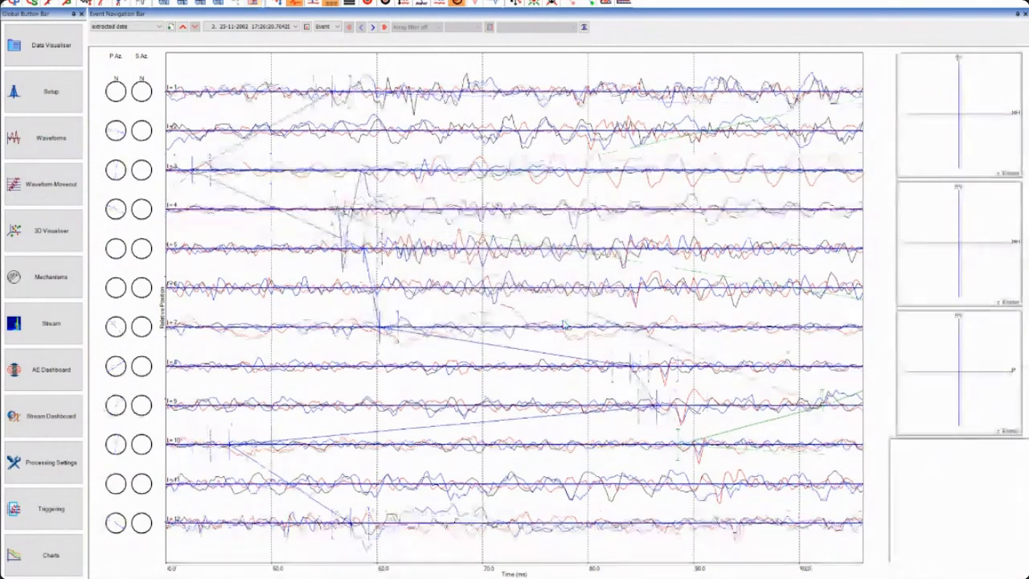